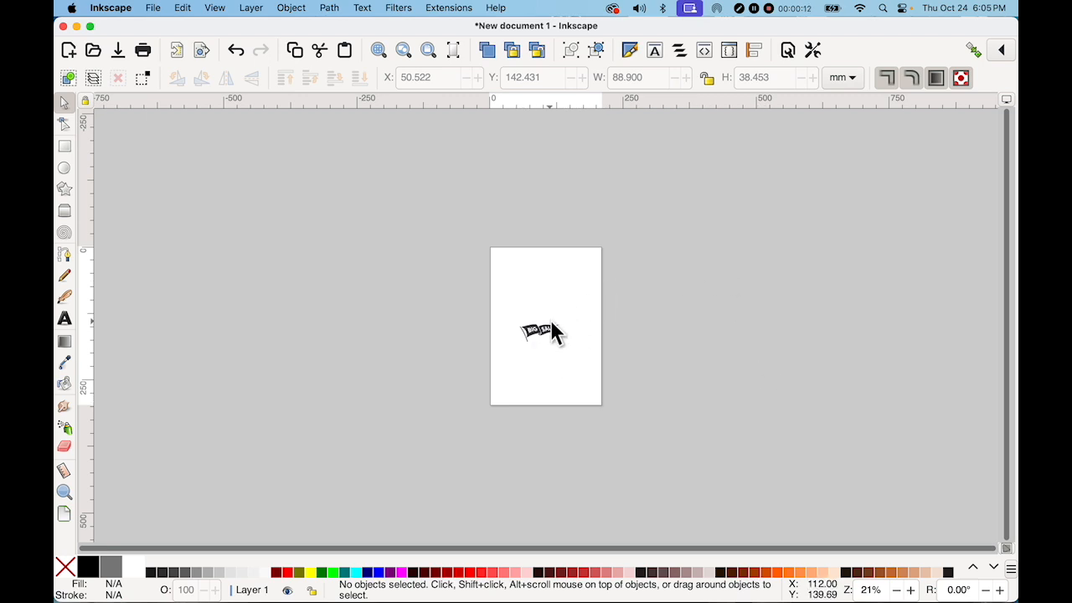
# Move the Big Sale image slightly up and to the right on the page, and deselect it
pyautogui.moveTo(532, 329); pyautogui.dragTo(545, 309)
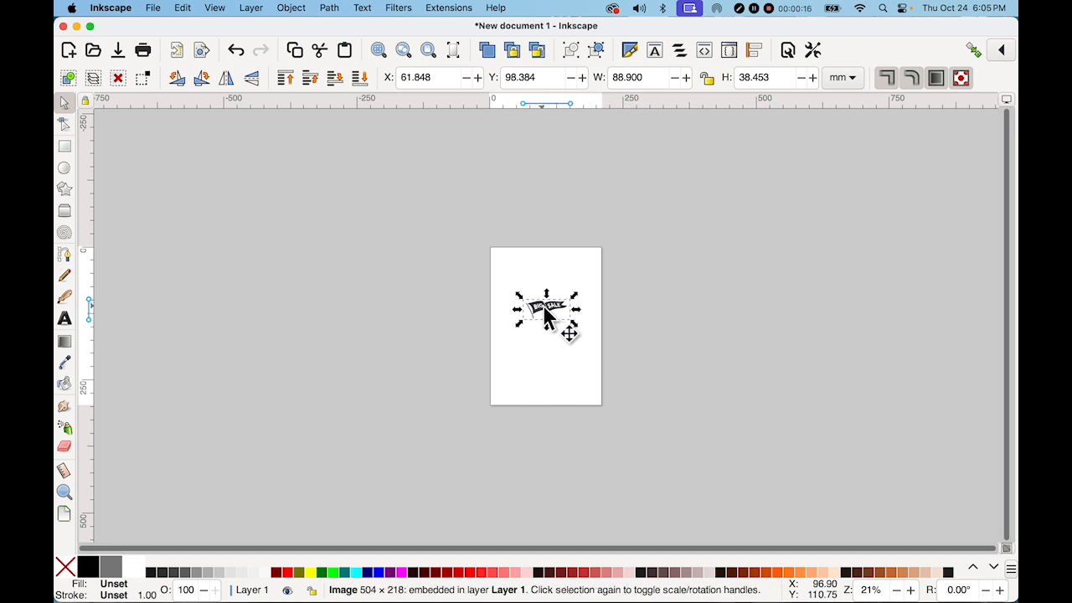
pyautogui.click(541, 377)
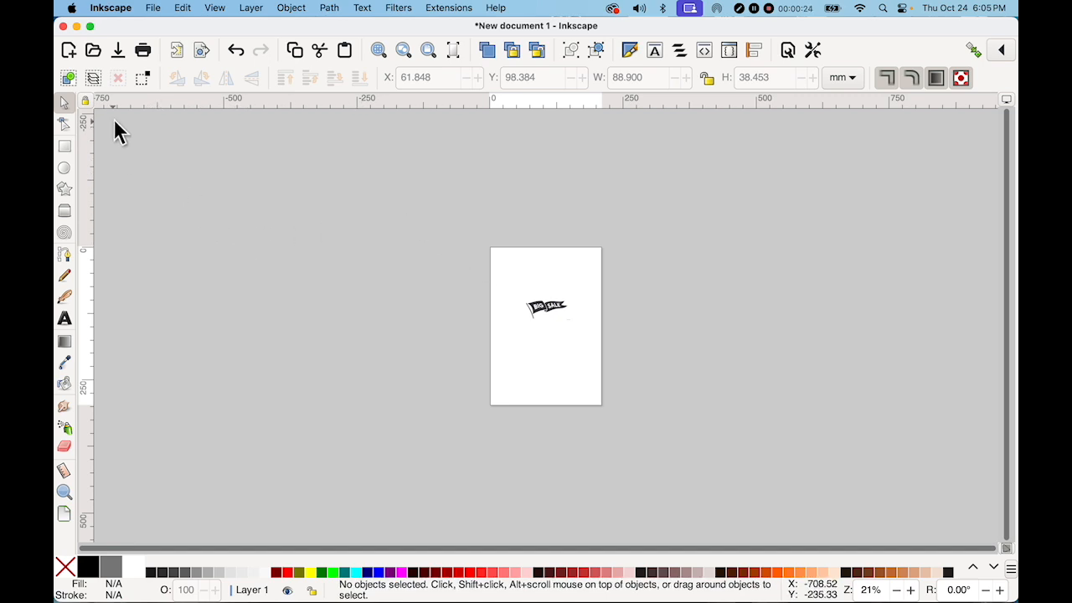
# Change the document's page units to inches and set the page to 48 in wide and 24 in high
pyautogui.click(153, 9)
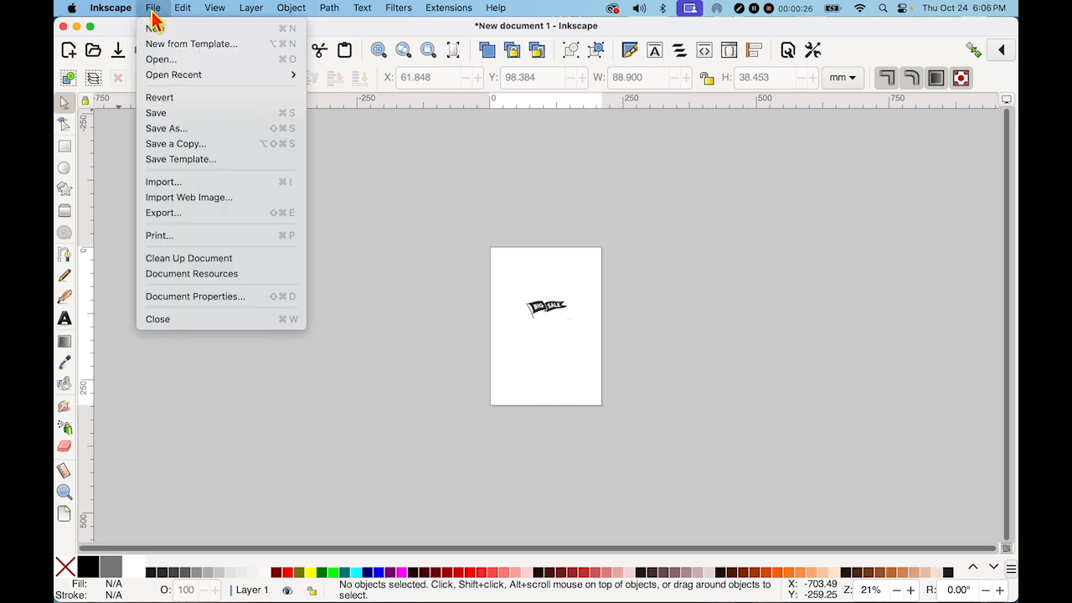
pyautogui.click(181, 297)
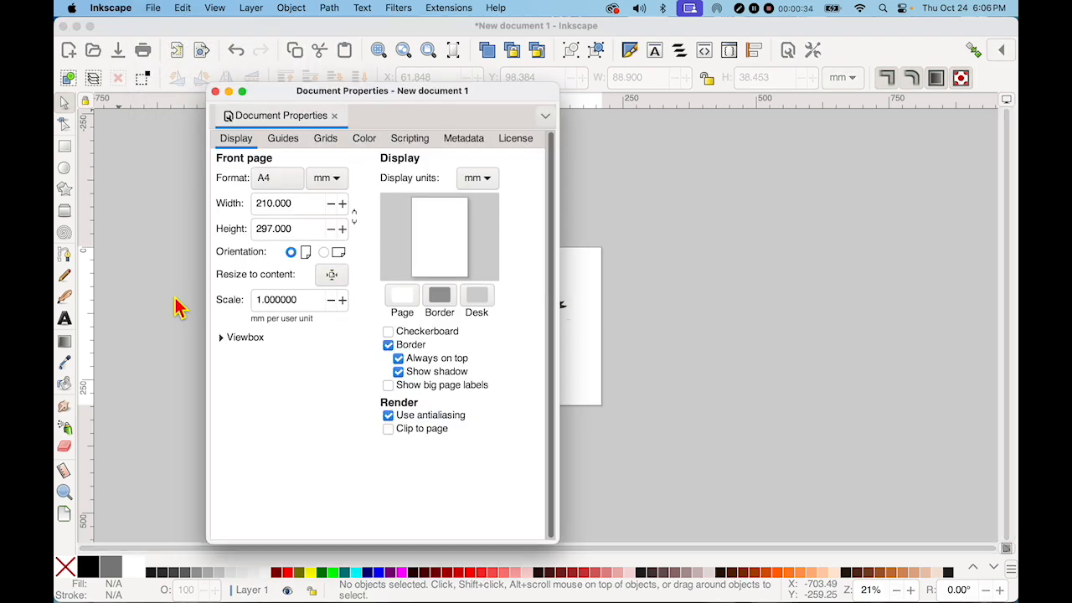
pyautogui.click(332, 180)
pyautogui.press('Up')
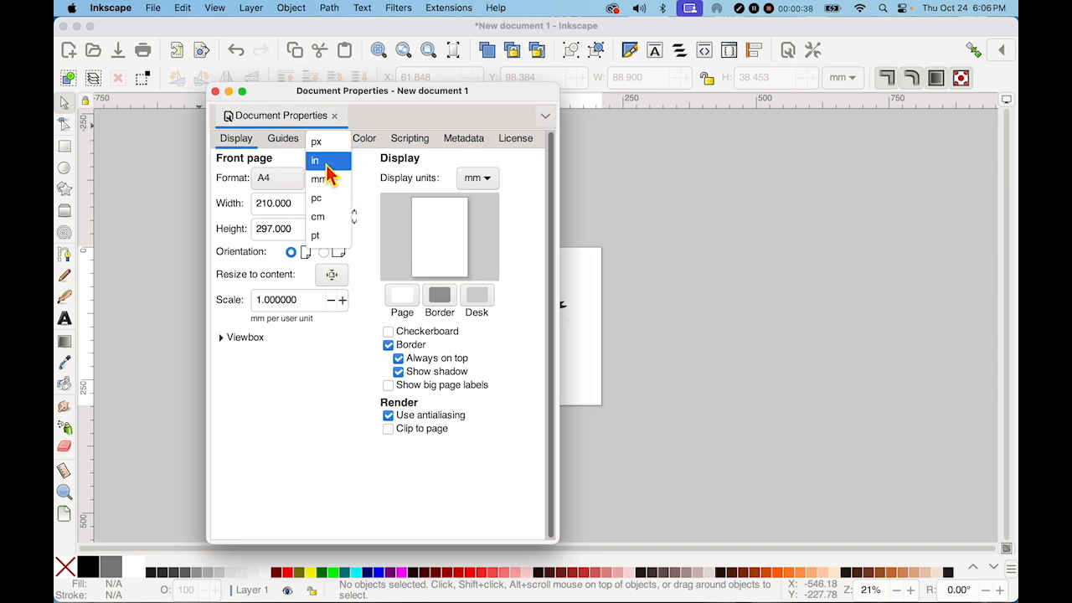
pyautogui.click(327, 167)
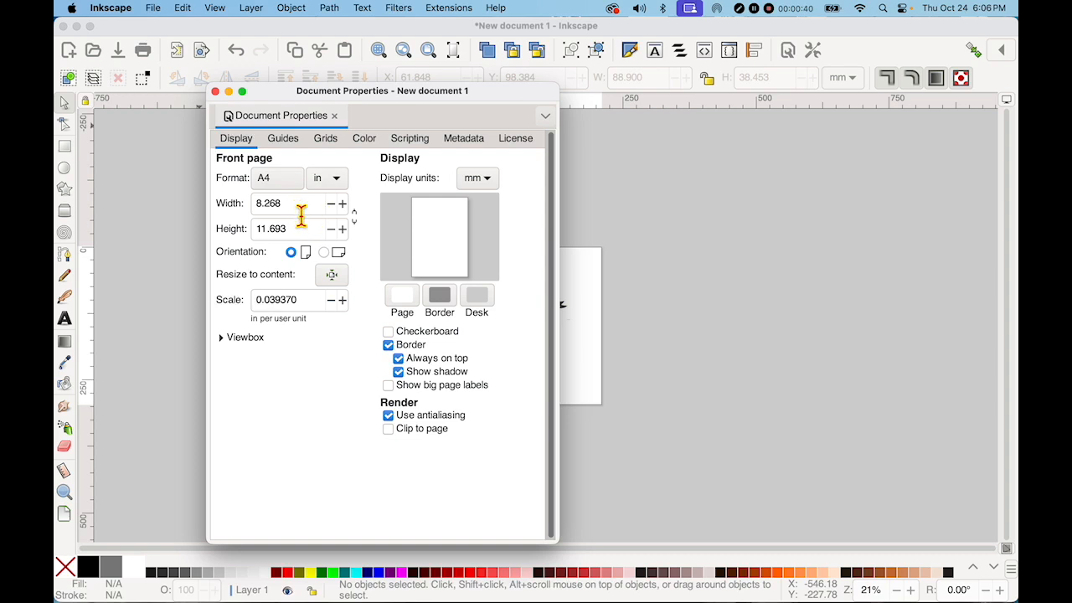
pyautogui.moveTo(301, 214); pyautogui.dragTo(237, 206)
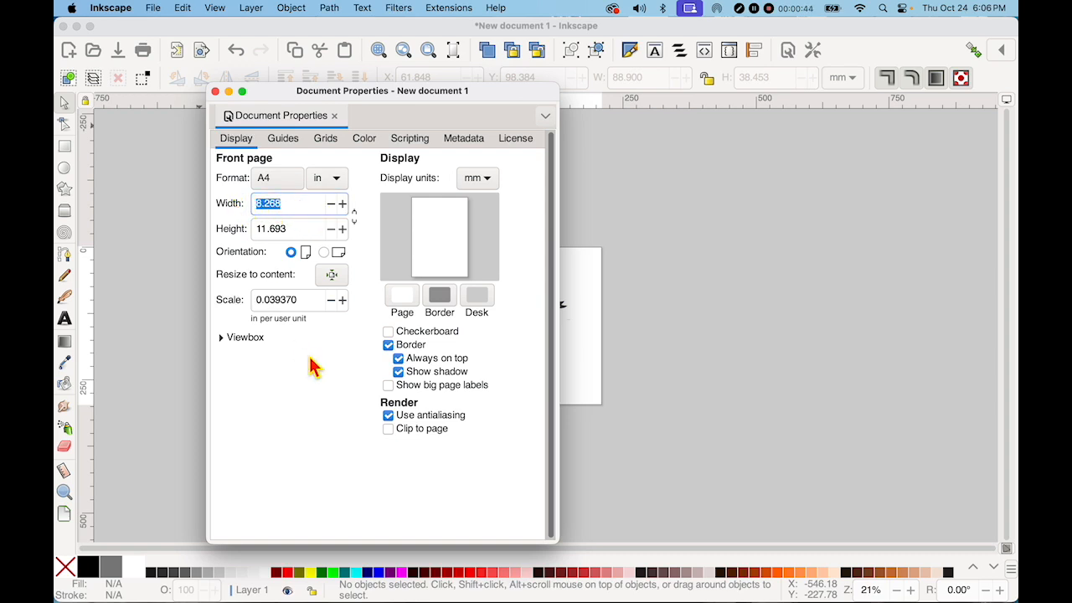
pyautogui.write('48')
pyautogui.moveTo(304, 231); pyautogui.dragTo(256, 232)
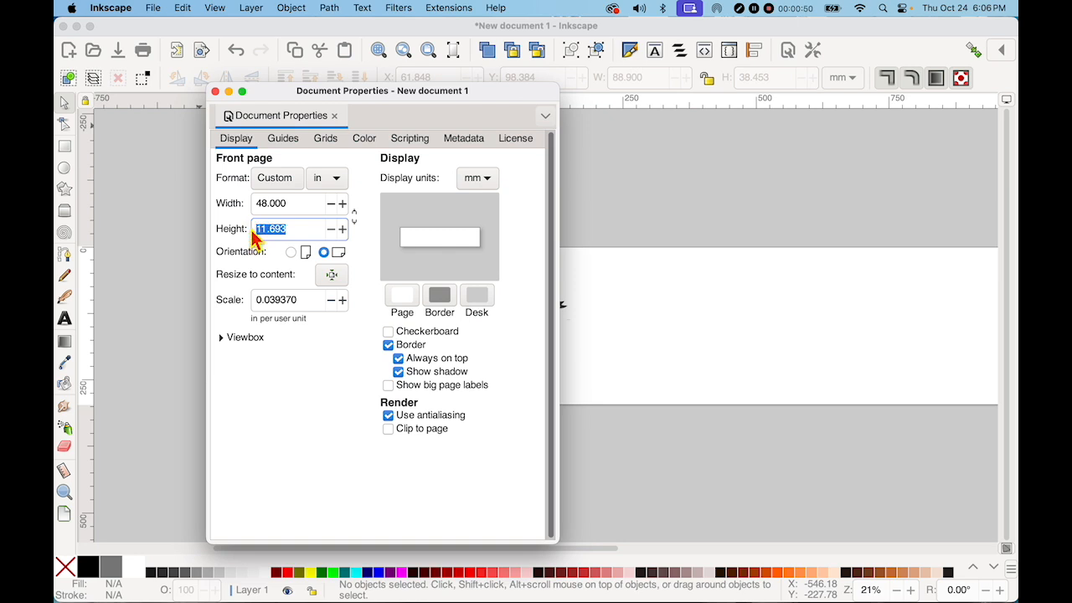
pyautogui.write('24')
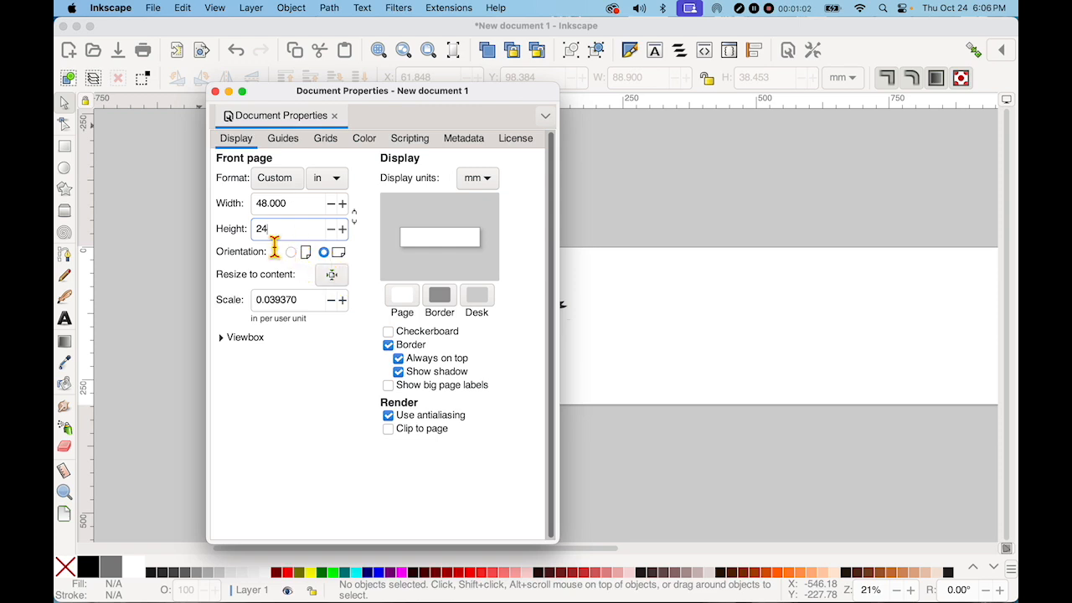
pyautogui.moveTo(438, 103); pyautogui.dragTo(359, 97)
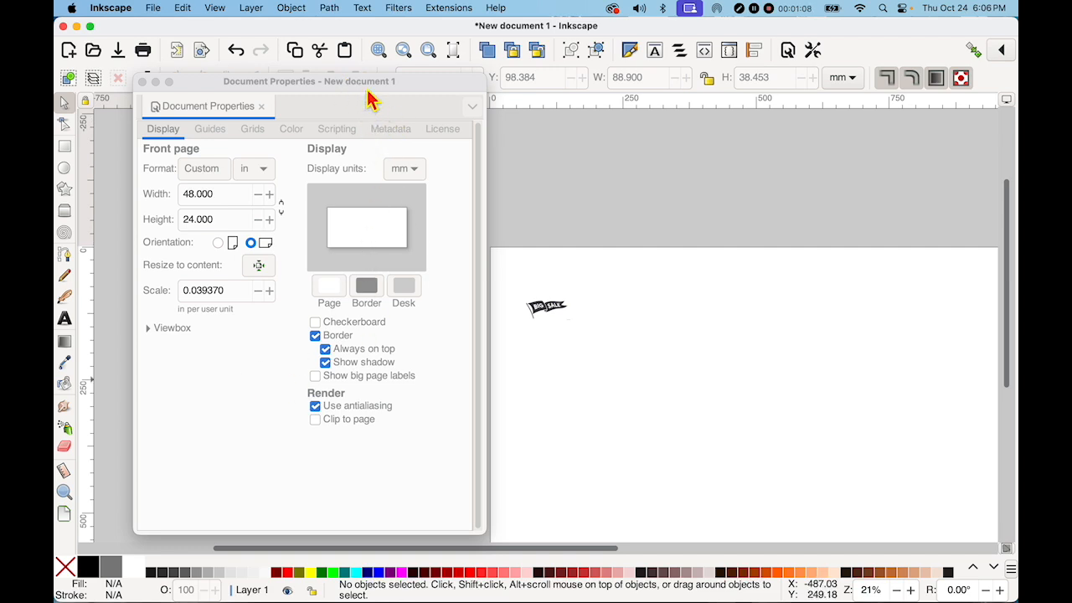
# Try changing the page's background colour through its saturation and lightness, and close the document properties
pyautogui.moveTo(365, 97); pyautogui.dragTo(510, 133)
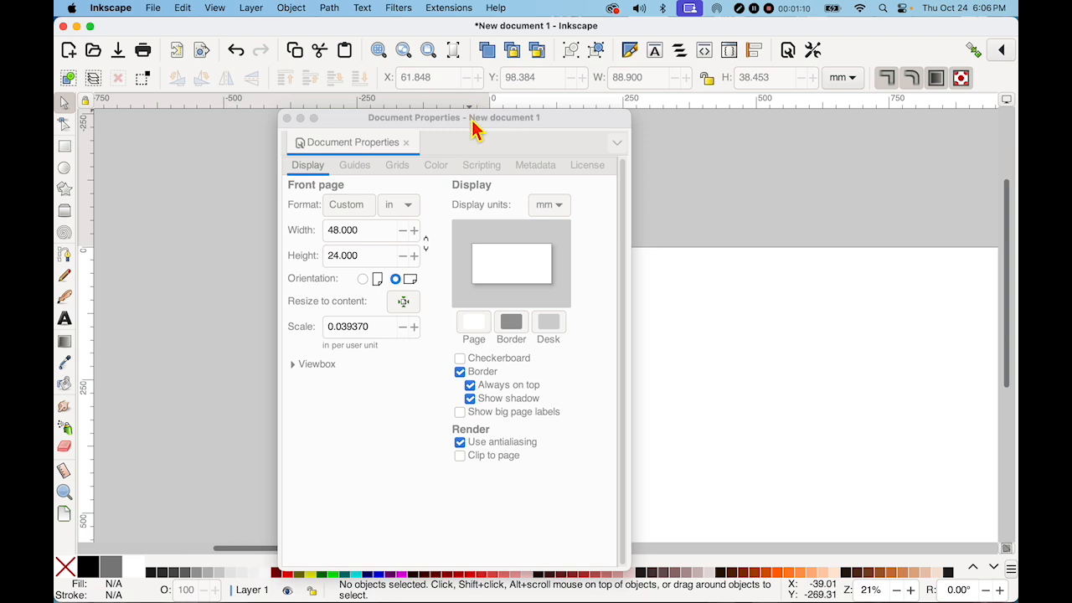
pyautogui.click(474, 323)
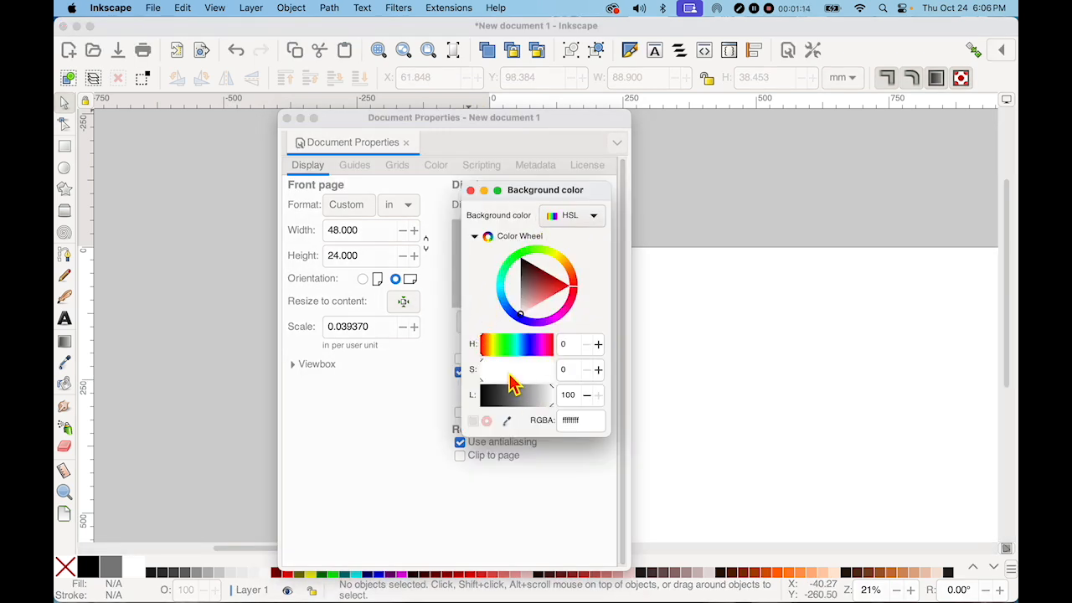
pyautogui.moveTo(510, 382); pyautogui.dragTo(488, 386)
pyautogui.click(482, 376)
pyautogui.moveTo(546, 406); pyautogui.dragTo(562, 407)
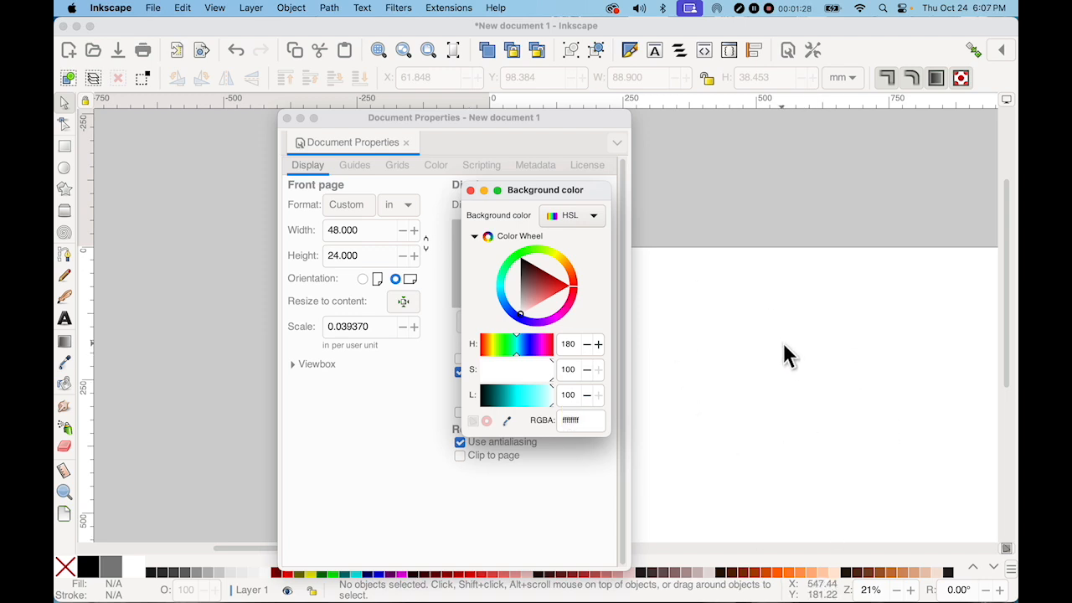
pyautogui.click(470, 190)
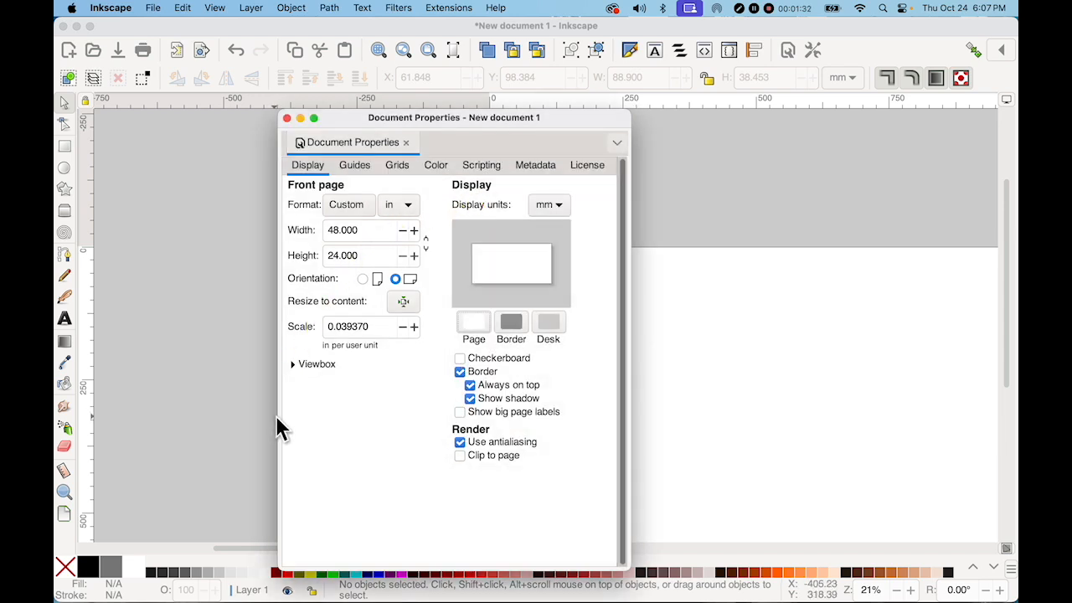
pyautogui.click(286, 118)
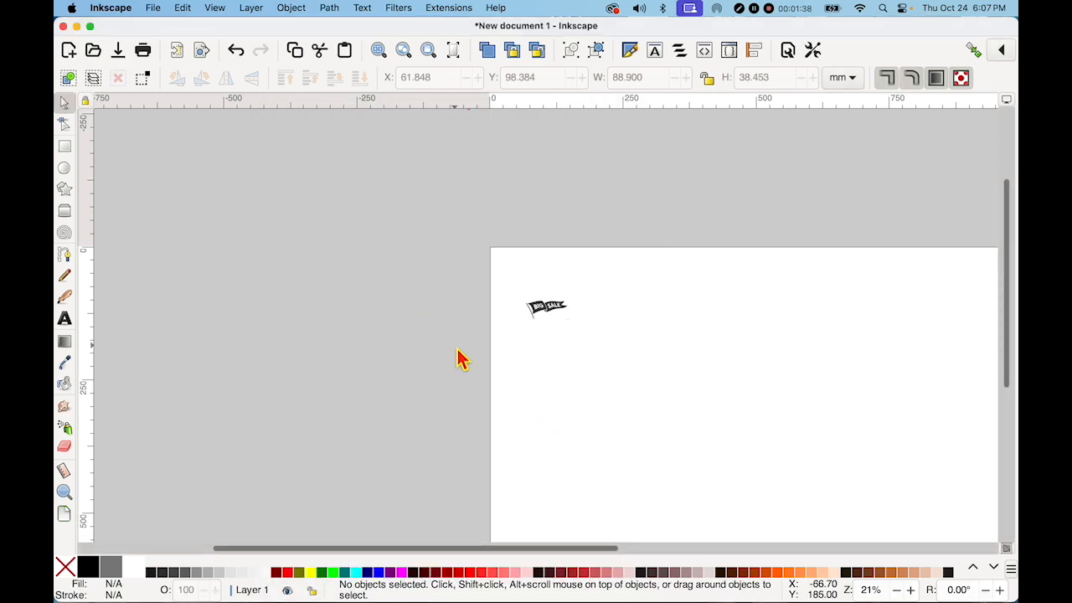
# Examine the Big Sale image up close and compare its size with the whole page
pyautogui.press('4')
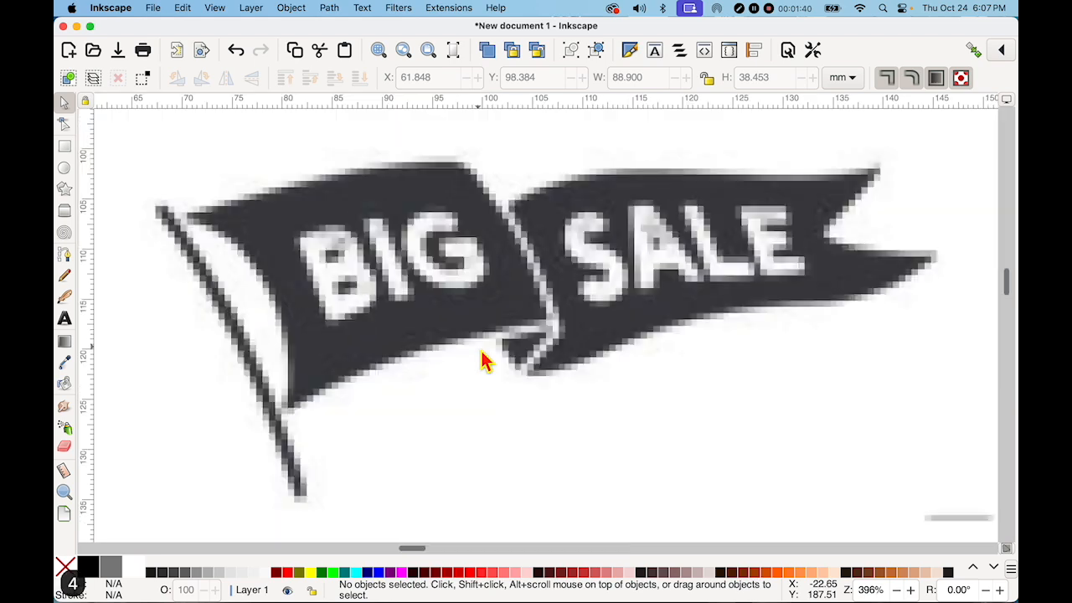
pyautogui.press('5')
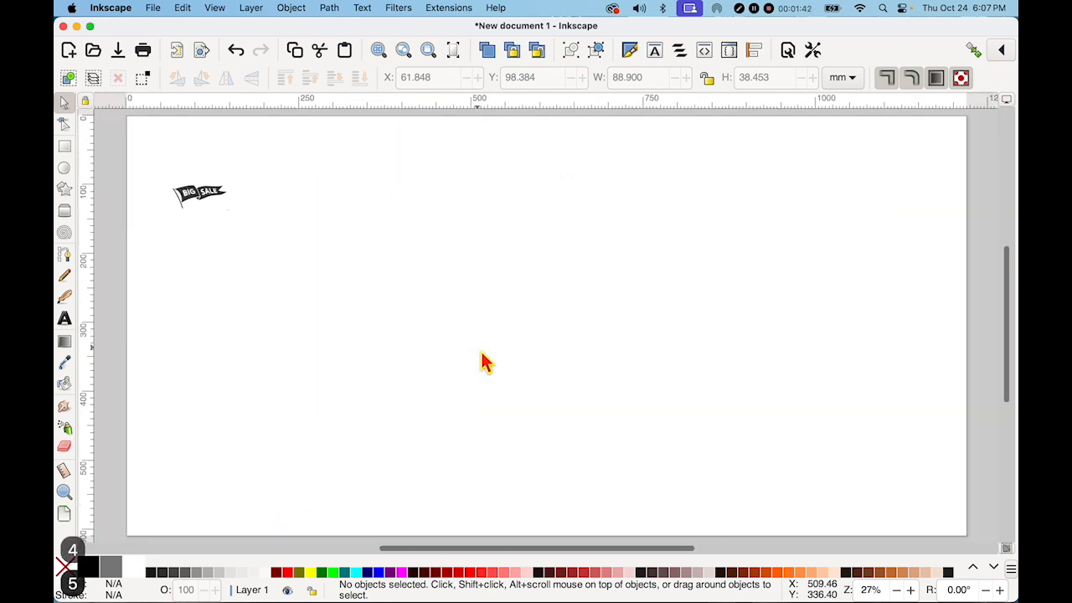
pyautogui.click(378, 106)
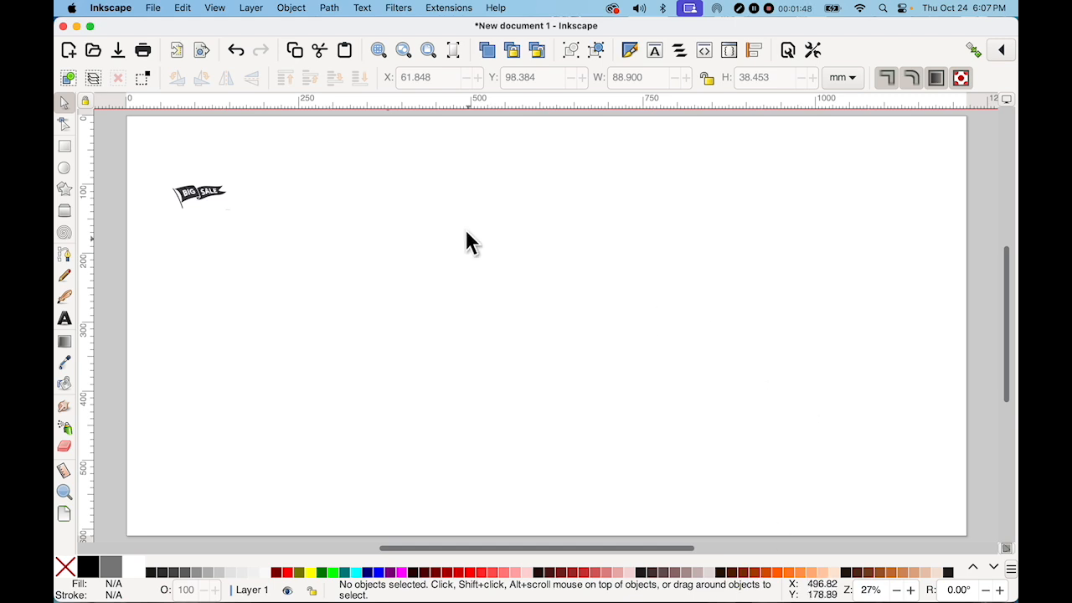
pyautogui.click(216, 198)
pyautogui.press('4')
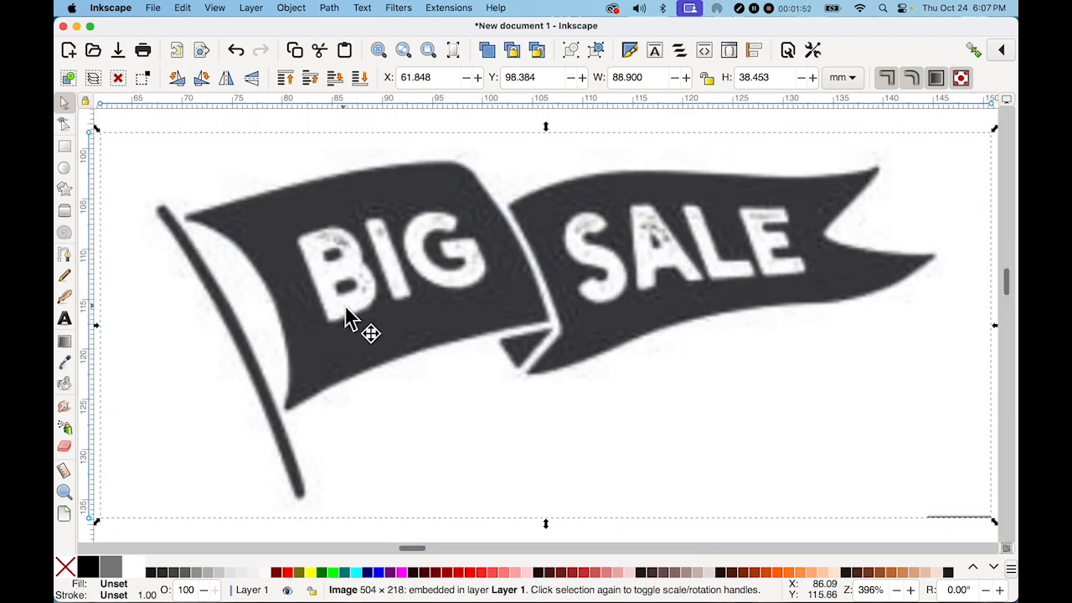
pyautogui.press('5')
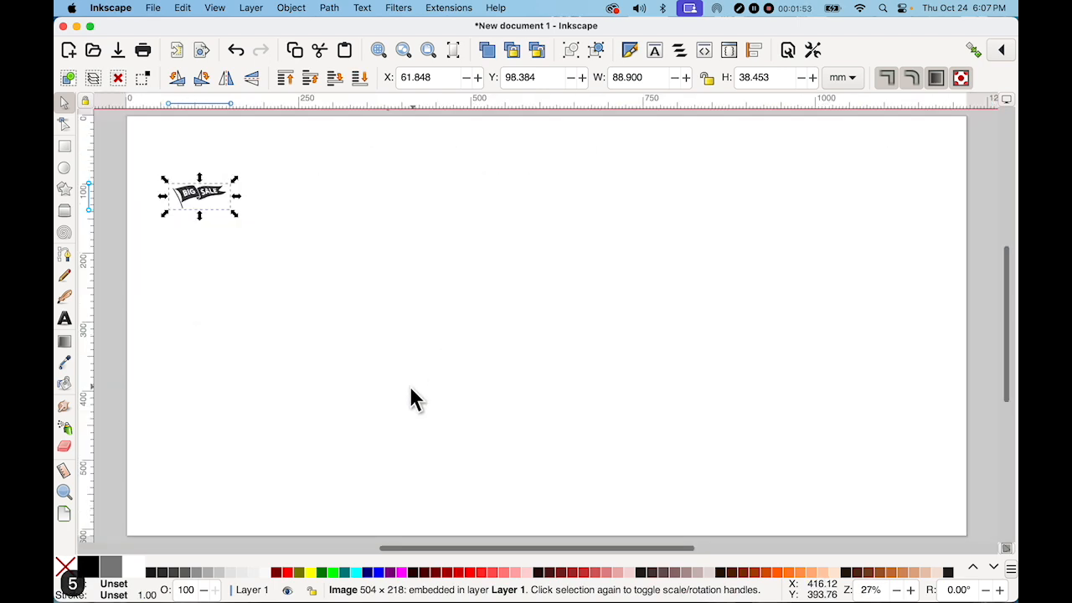
pyautogui.click(239, 294)
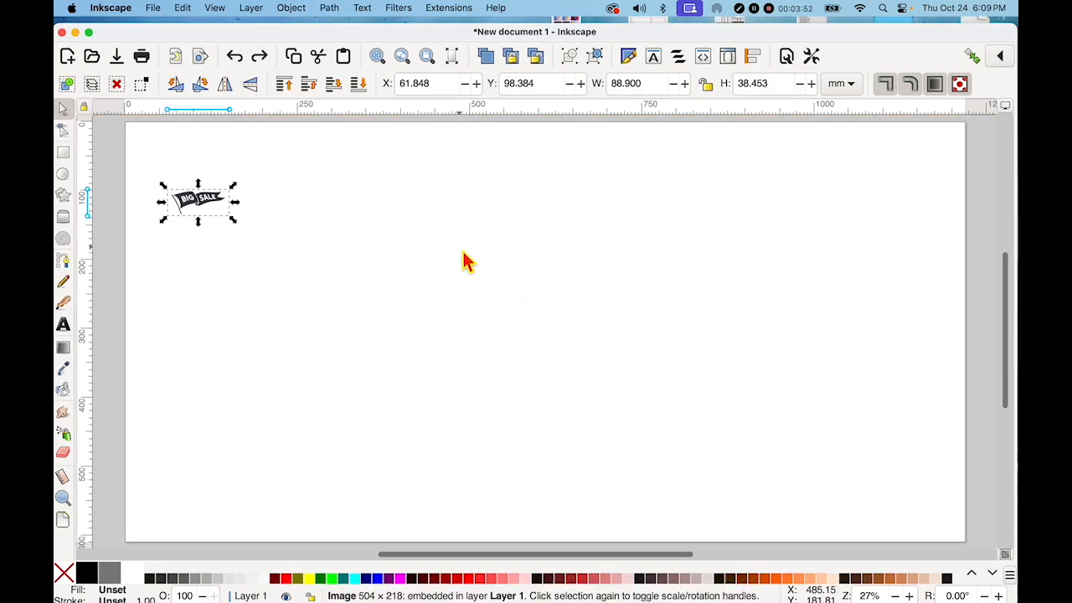
# Lock the proportions, enlarge the Big Sale image to about 451 × 195 mm and move it to the page's lower-left area
pyautogui.click(706, 85)
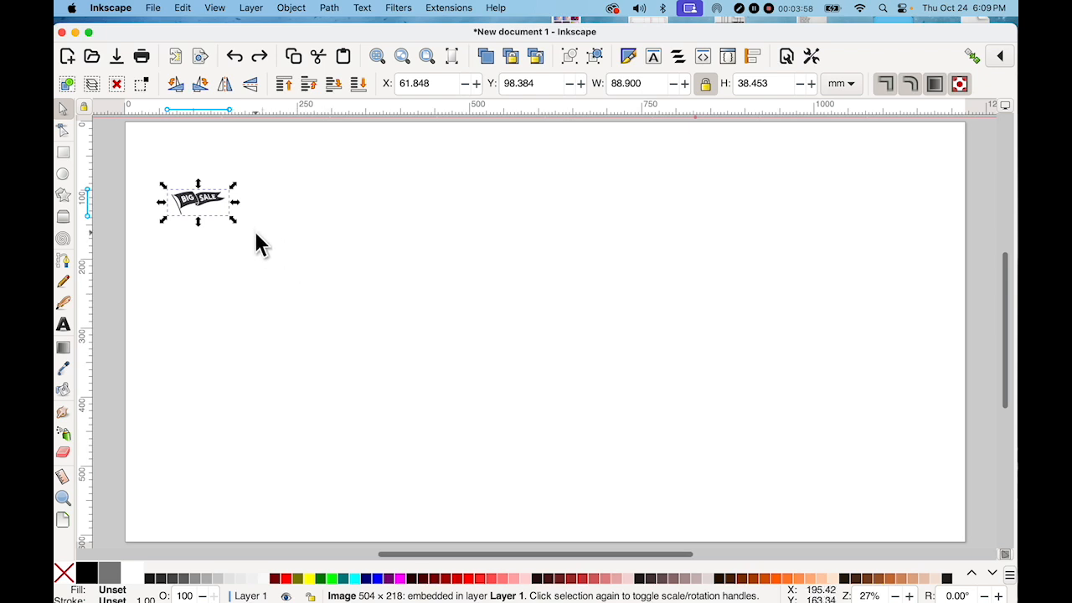
pyautogui.moveTo(233, 219); pyautogui.dragTo(483, 399)
pyautogui.moveTo(359, 256); pyautogui.dragTo(355, 437)
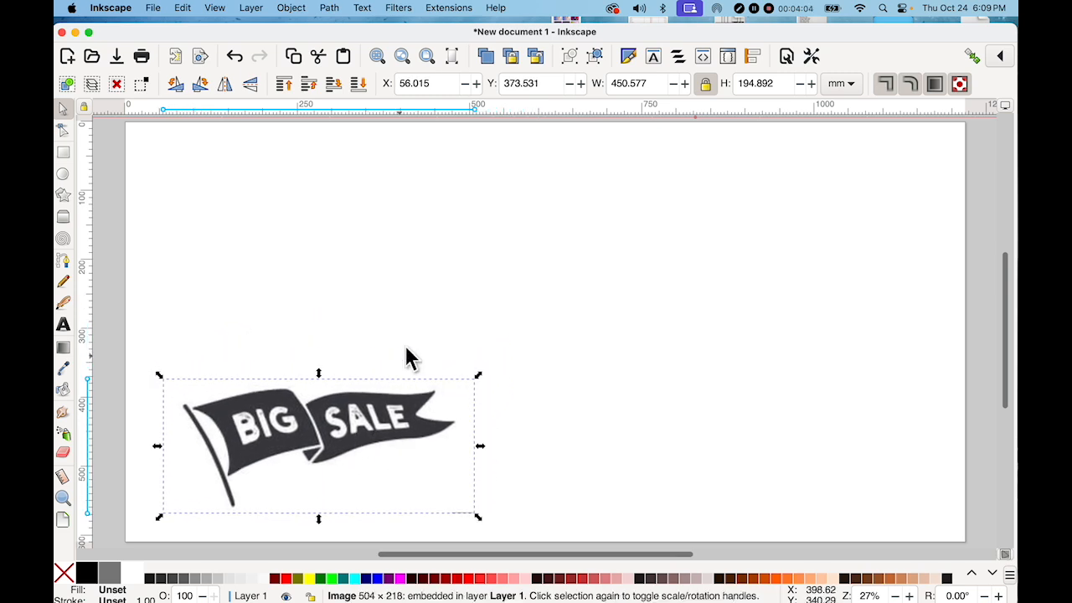
# Trace the Big Sale bitmap into a vector path with a single-scan brightness cutoff at threshold 0.450
pyautogui.click(329, 10)
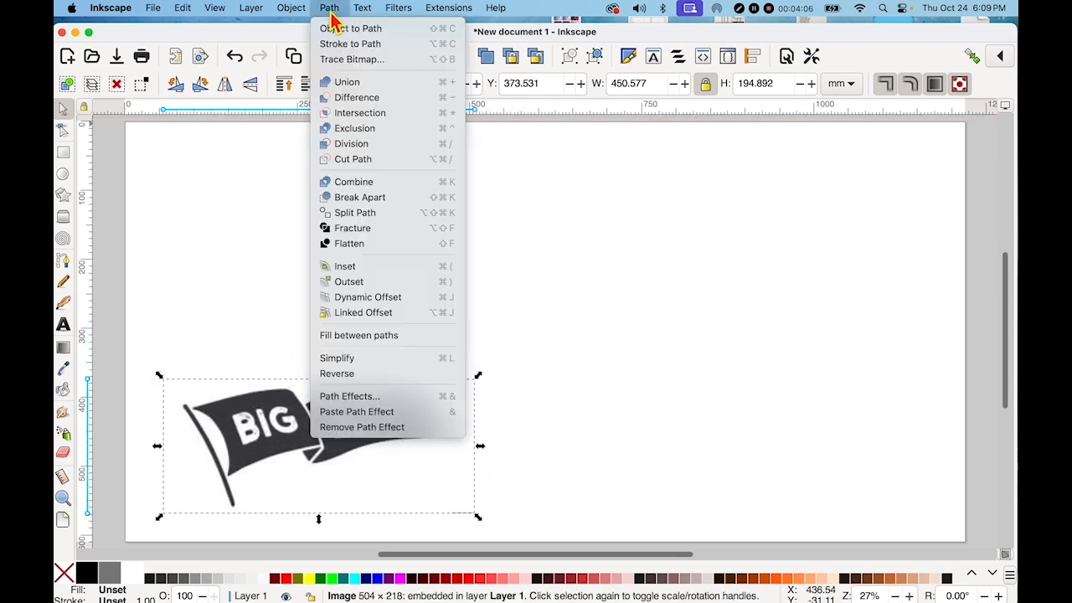
pyautogui.click(342, 65)
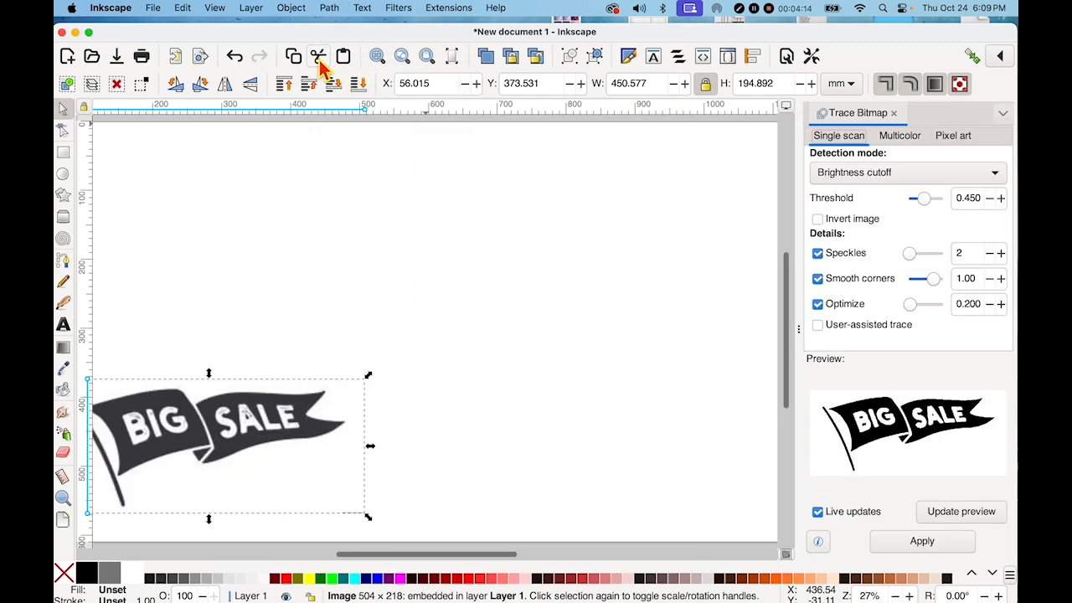
pyautogui.click(918, 542)
# Move the traced Big Sale path to the upper middle of the page and delete the original bitmap
pyautogui.moveTo(256, 429); pyautogui.dragTo(453, 236)
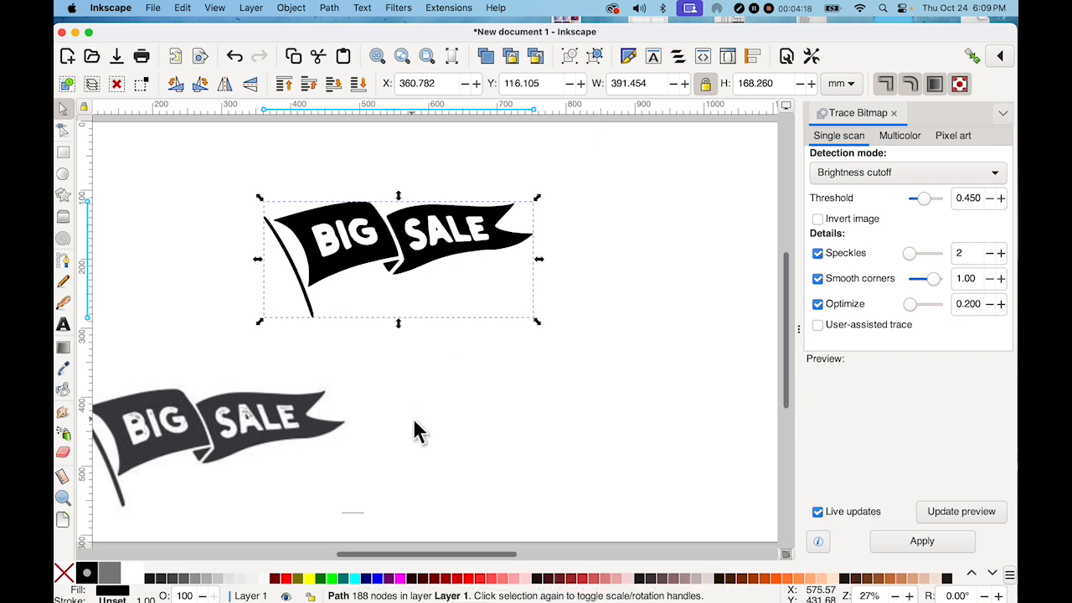
pyautogui.click(251, 439)
pyautogui.press('Delete')
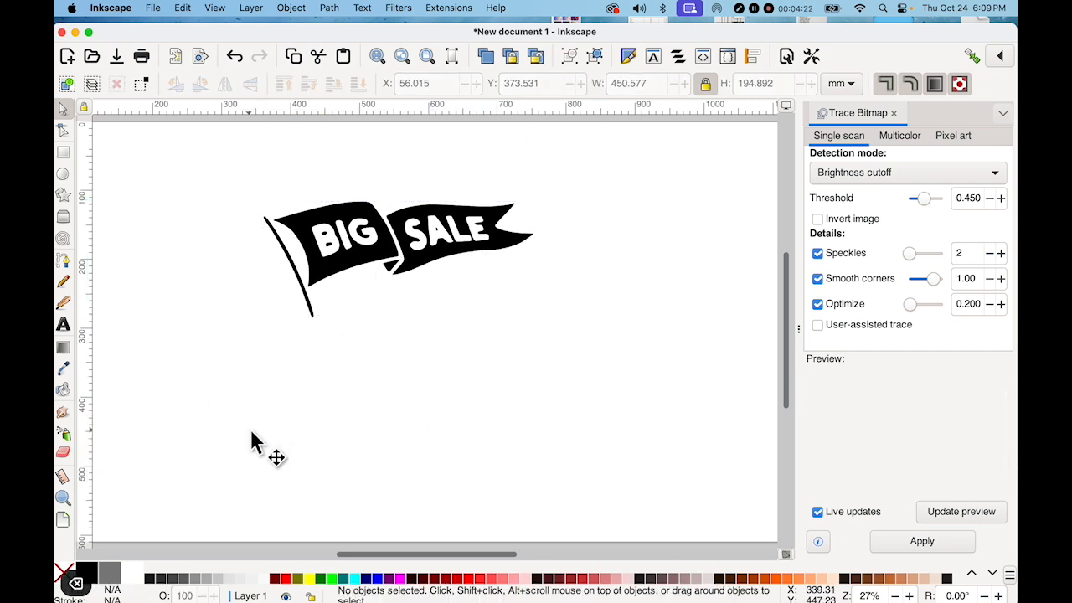
# Move the traced Big Sale flag into the page's lower-right corner and deselect it
pyautogui.click(369, 248)
pyautogui.scroll(5, 369, 251)
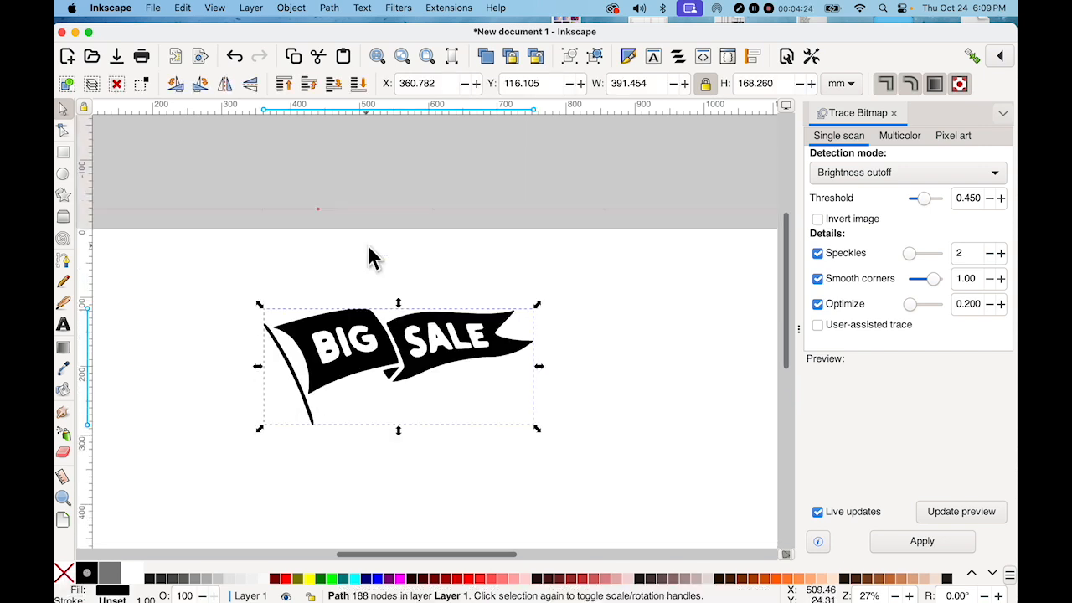
pyautogui.scroll(-2, 373, 293)
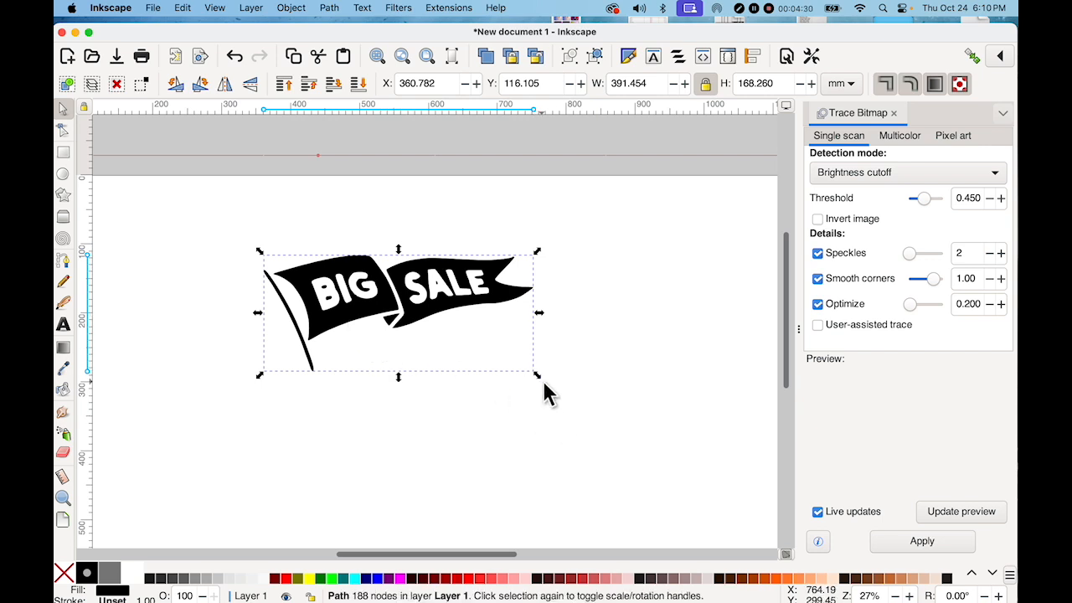
pyautogui.press('5')
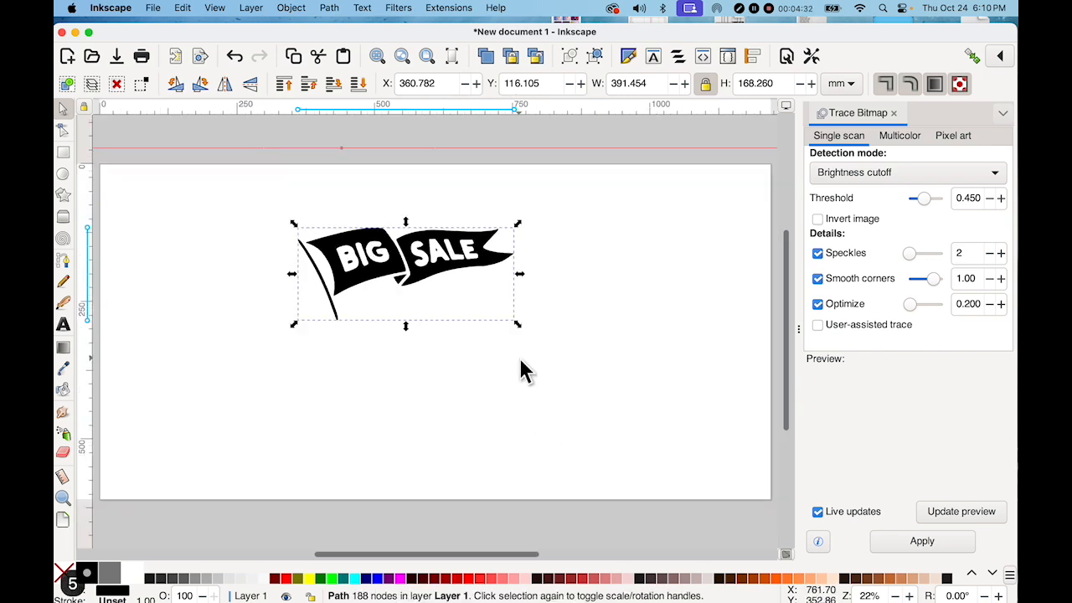
pyautogui.moveTo(431, 251); pyautogui.dragTo(666, 398)
pyautogui.click(472, 276)
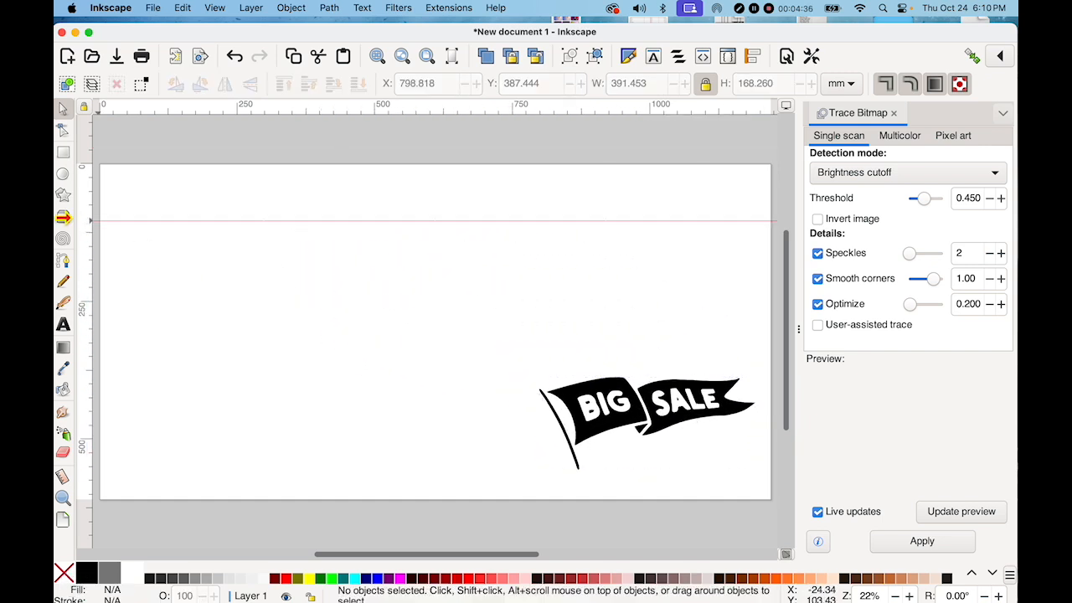
# Add the 56 pt text "Free Banners made by Students" in the upper-left area of the page
pyautogui.click(70, 332)
pyautogui.click(156, 207)
pyautogui.click(369, 84)
pyautogui.click(417, 82)
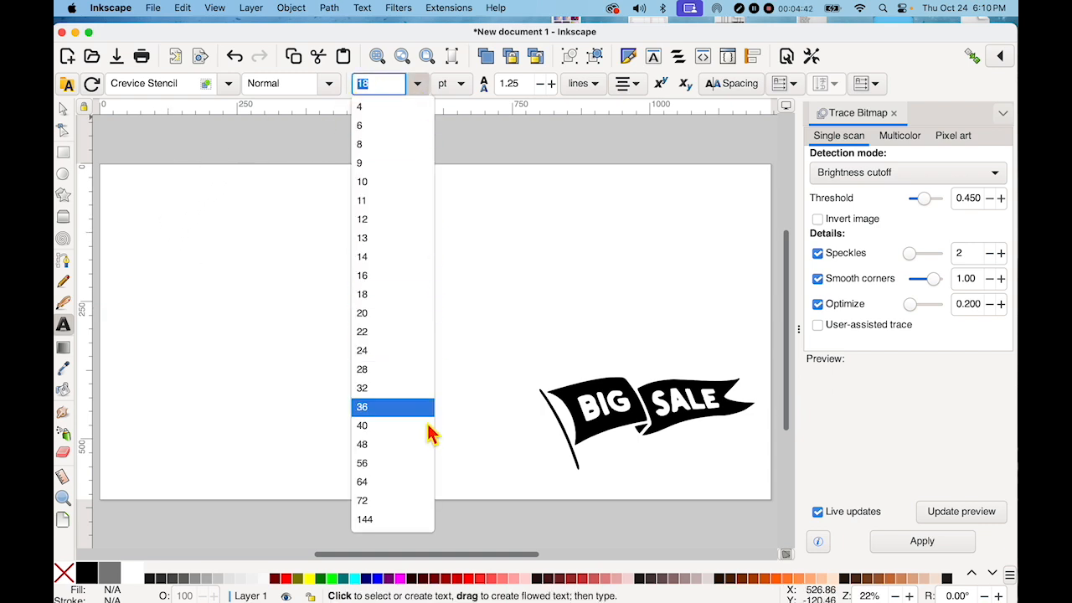
pyautogui.click(398, 469)
pyautogui.click(184, 226)
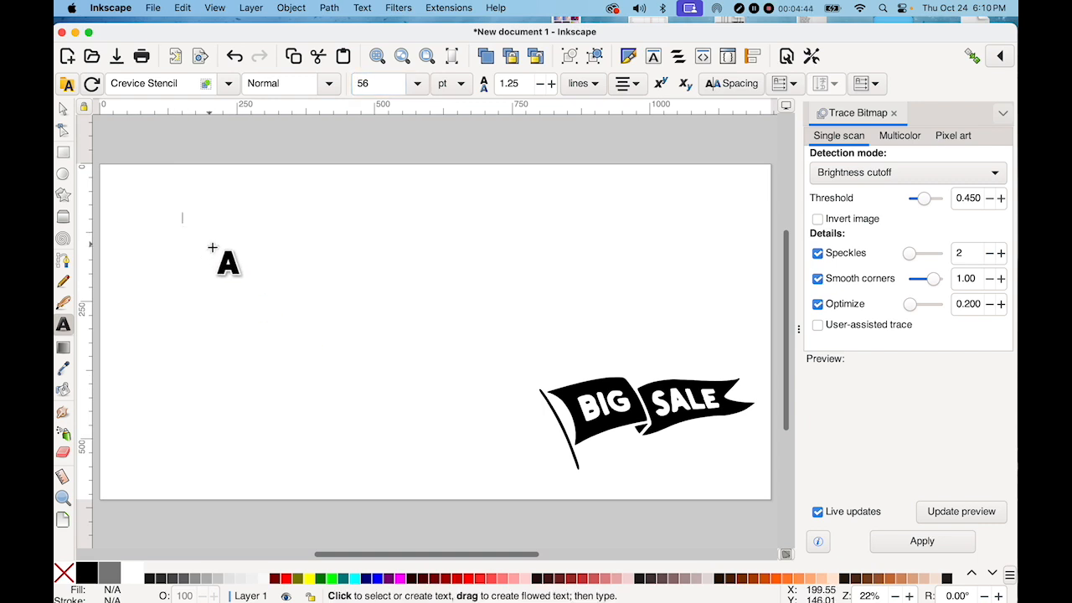
pyautogui.write('Free')
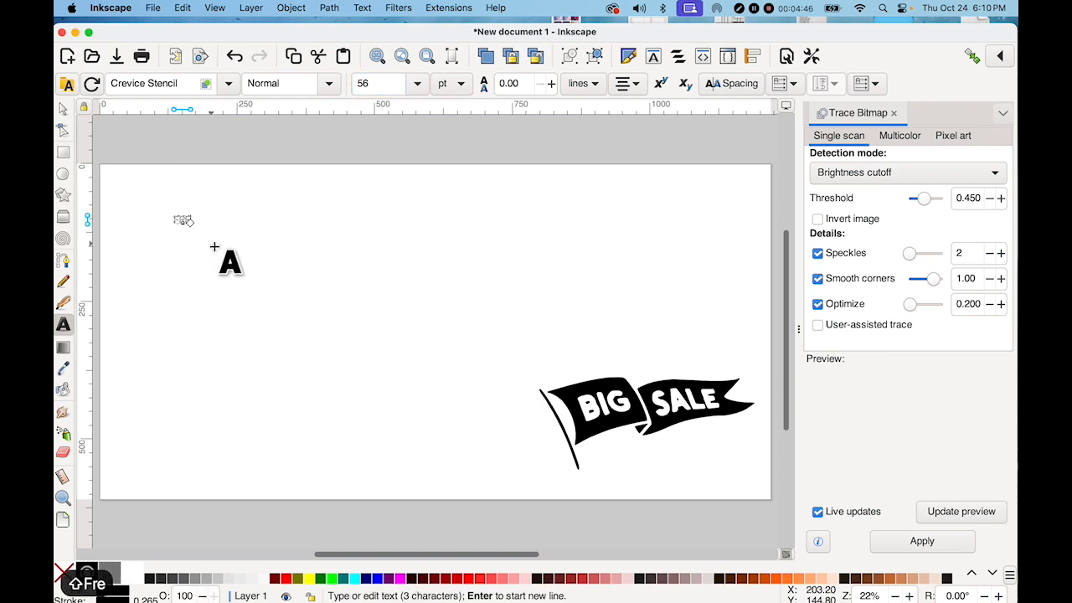
pyautogui.write(' Banners ma')
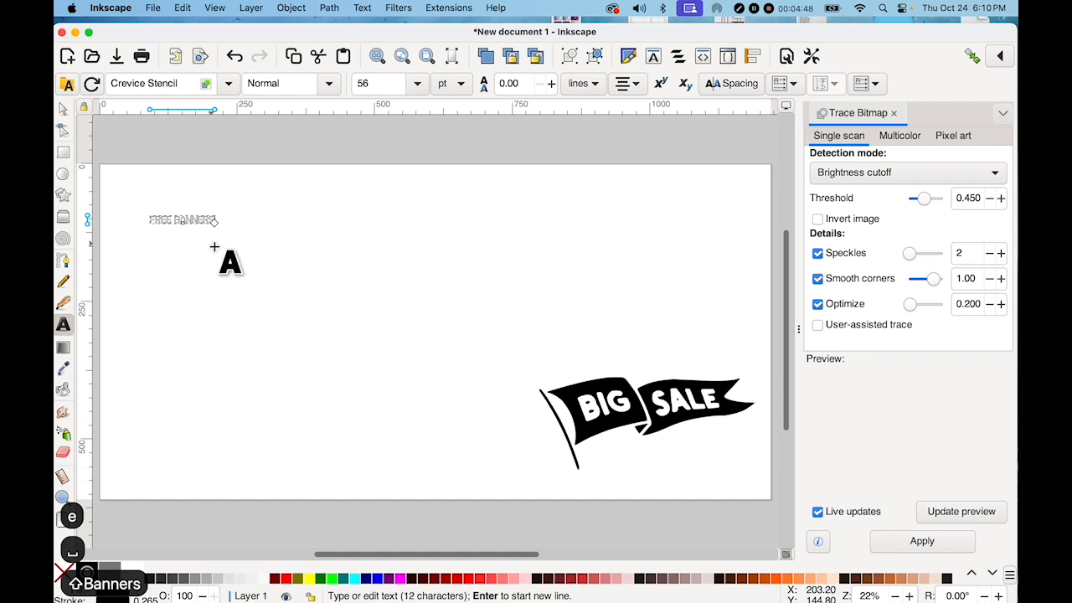
pyautogui.write('de by Stud')
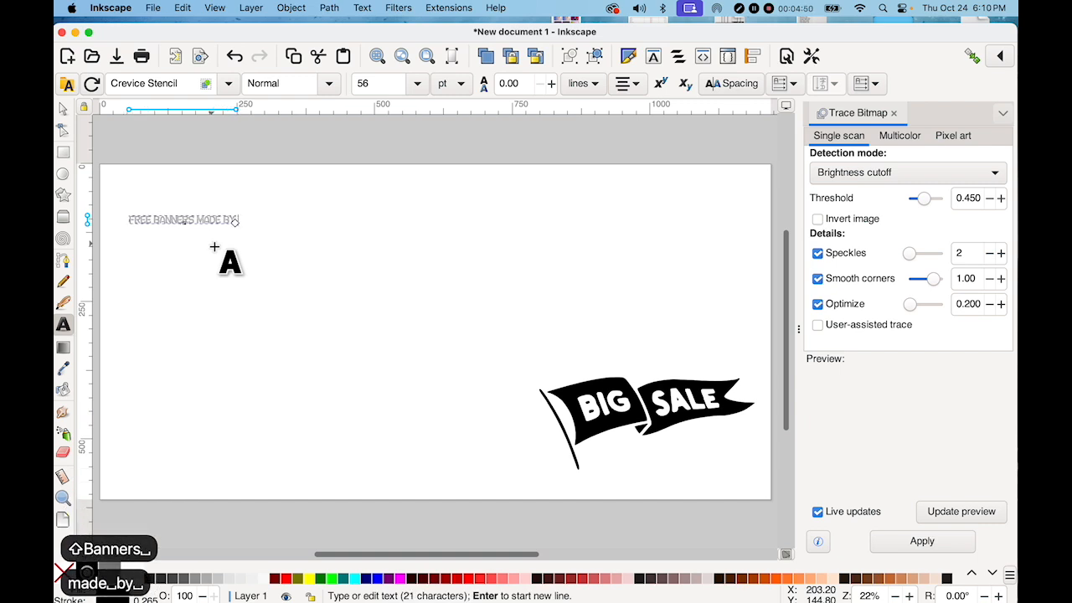
pyautogui.write('ents')
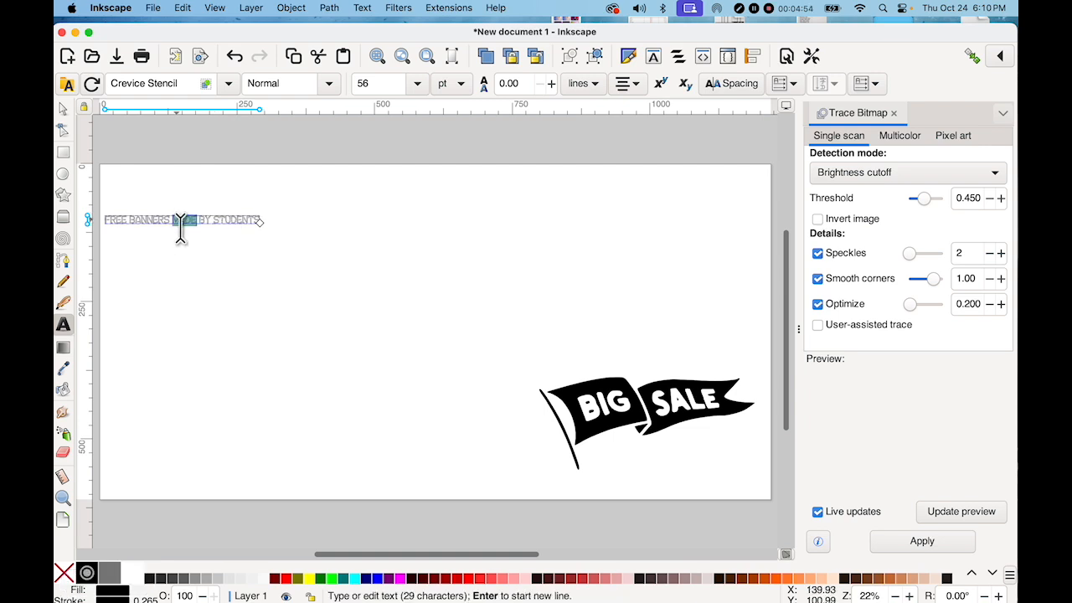
# Change the font of the whole headline text to Apple Braille
pyautogui.tripleClick(182, 225)
pyautogui.click(228, 83)
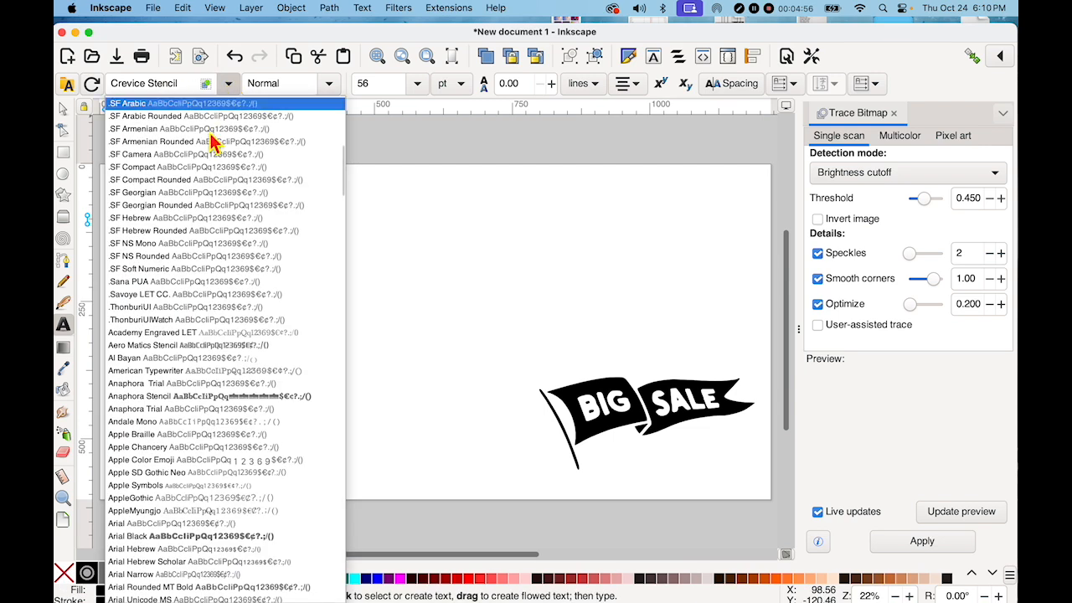
pyautogui.click(150, 438)
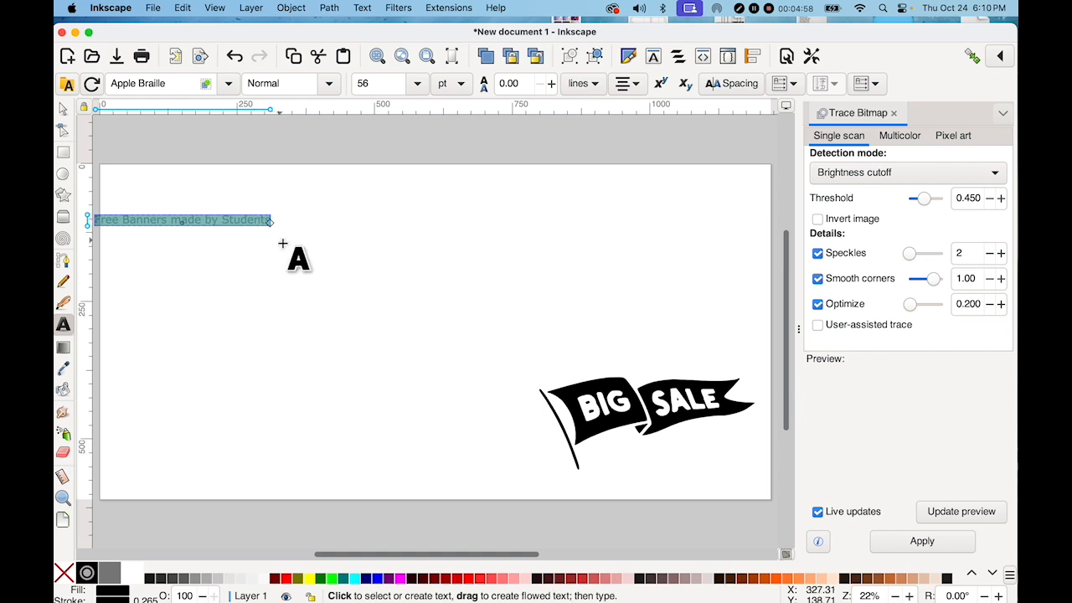
# Enlarge the headline proportionally to about 1008 × 61 mm and place it across the upper part of the page
pyautogui.click(62, 110)
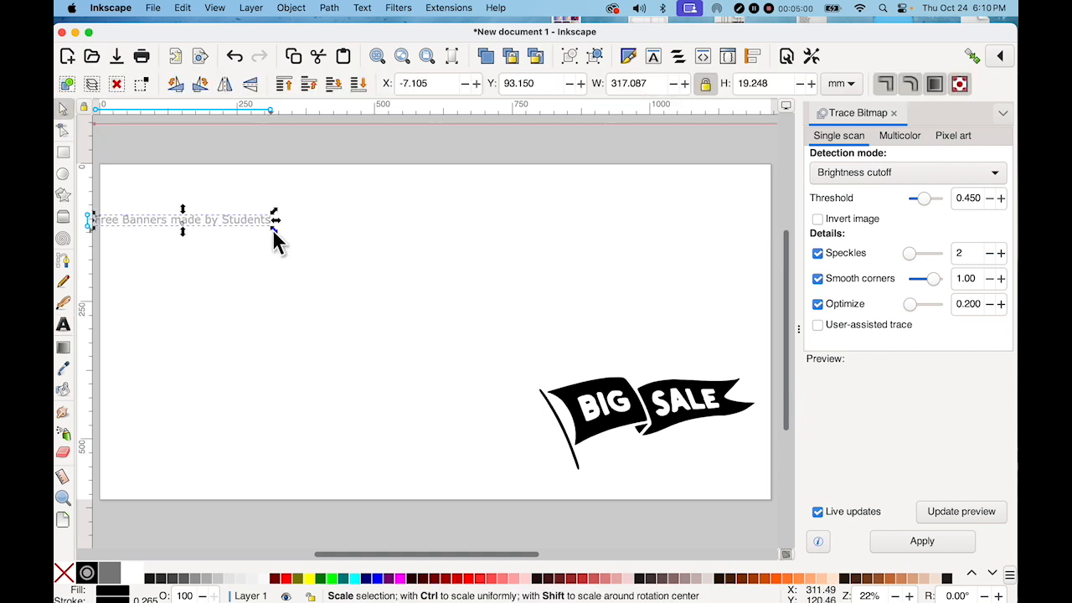
pyautogui.click(707, 84)
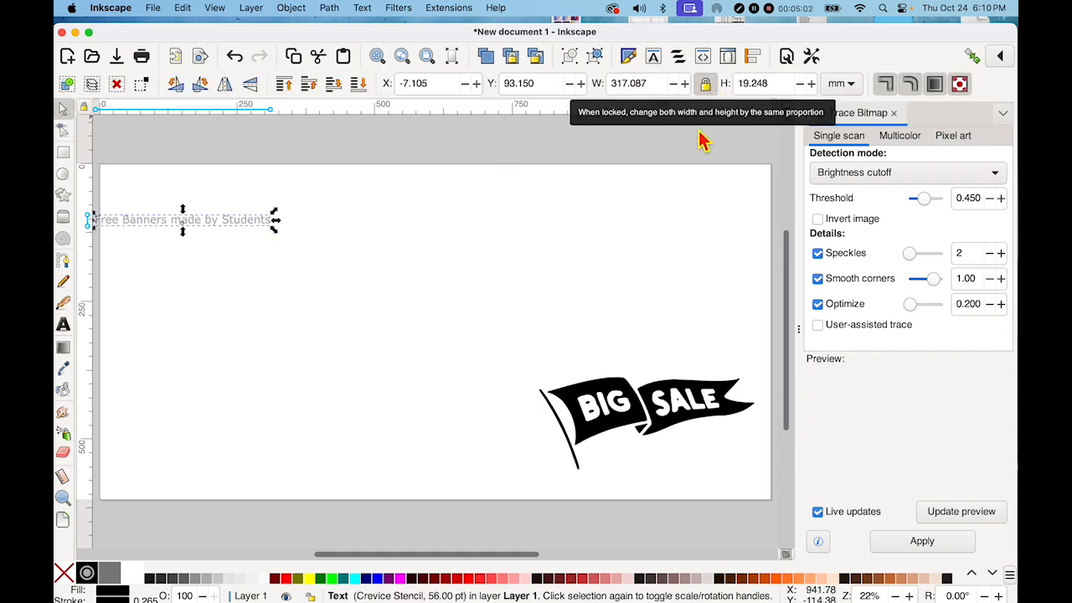
pyautogui.moveTo(276, 221); pyautogui.dragTo(656, 306)
pyautogui.moveTo(432, 235); pyautogui.dragTo(473, 231)
pyautogui.click(435, 344)
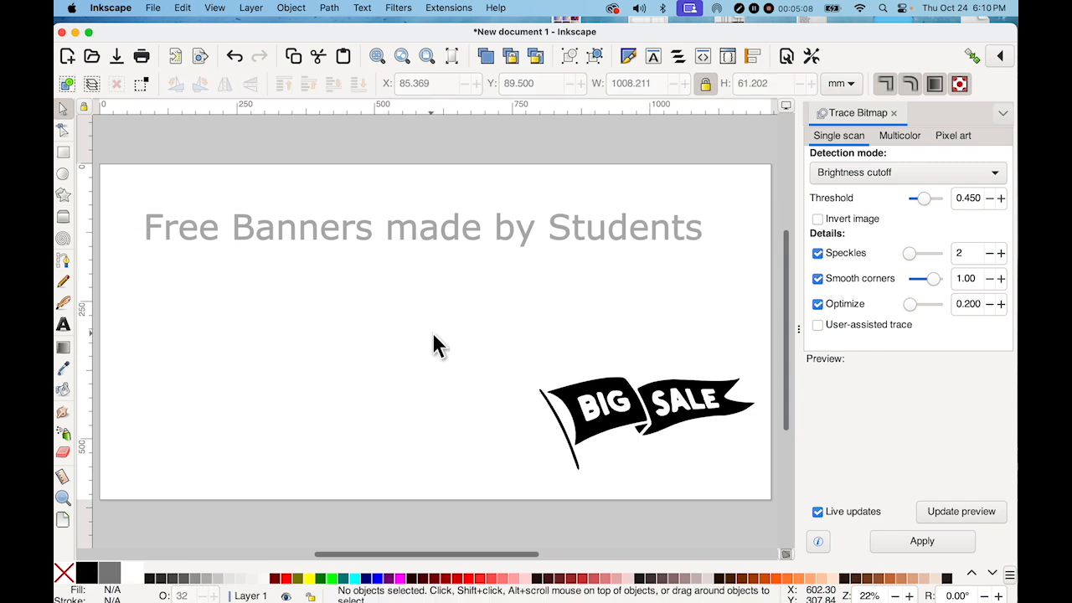
# Draw an ellipse about 114 × 128 mm below the headline and a six-cornered star about 170 × 176 mm beneath it
pyautogui.click(63, 174)
pyautogui.moveTo(158, 267); pyautogui.dragTo(224, 342)
pyautogui.click(63, 195)
pyautogui.moveTo(144, 371); pyautogui.dragTo(181, 406)
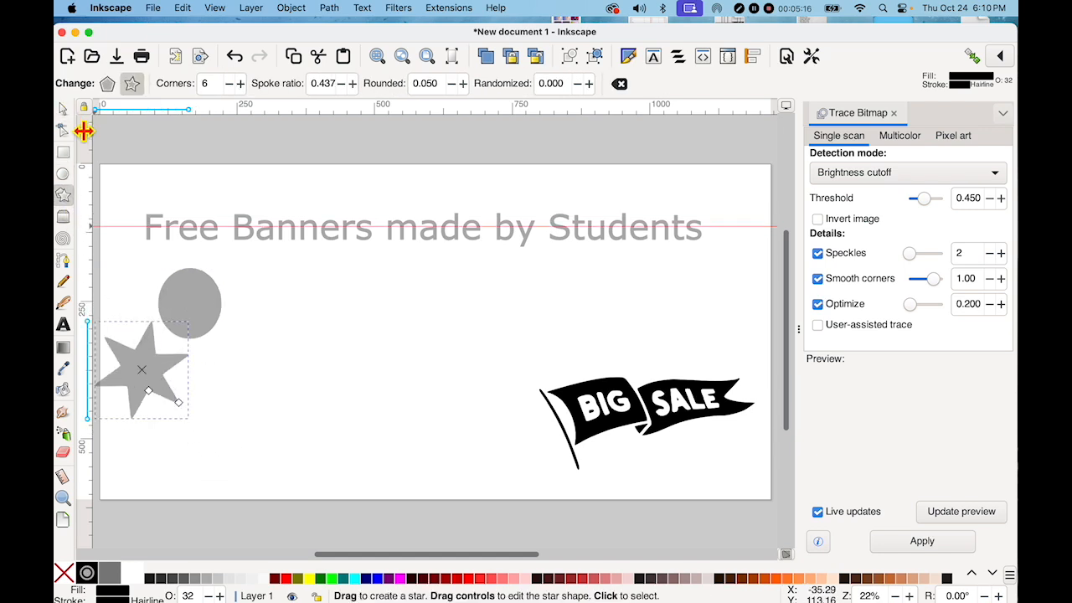
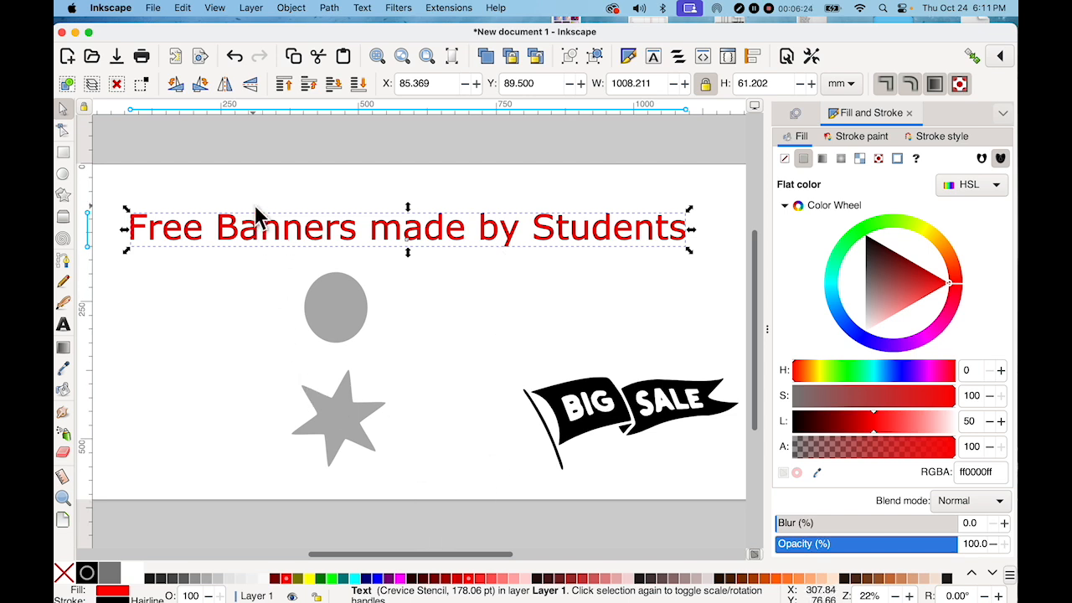
# Fill the headline text with Fuchsia and remove its stroke paint
pyautogui.click(378, 578)
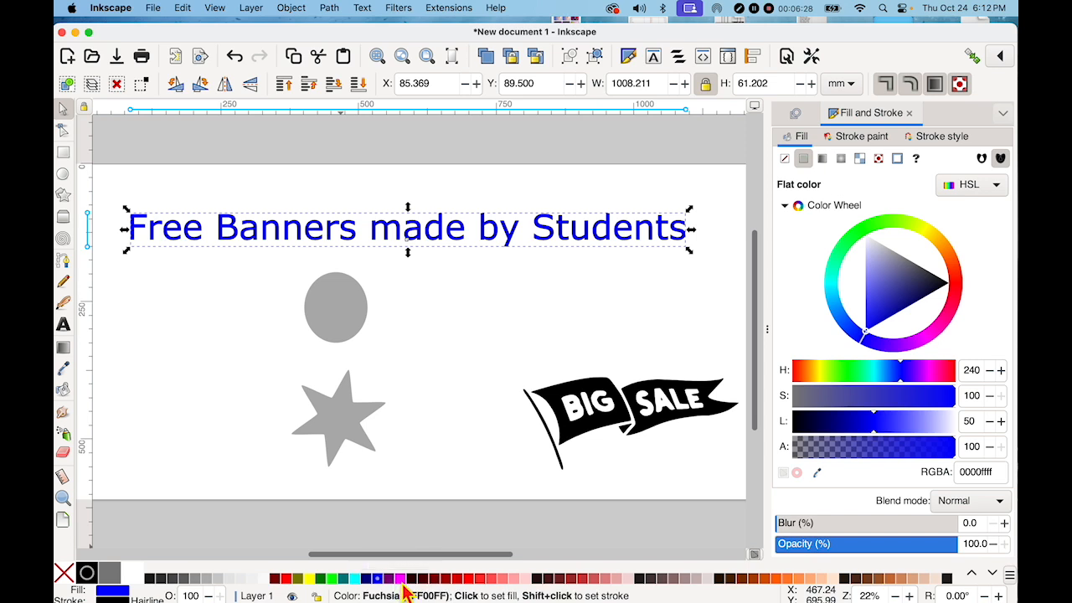
pyautogui.click(401, 578)
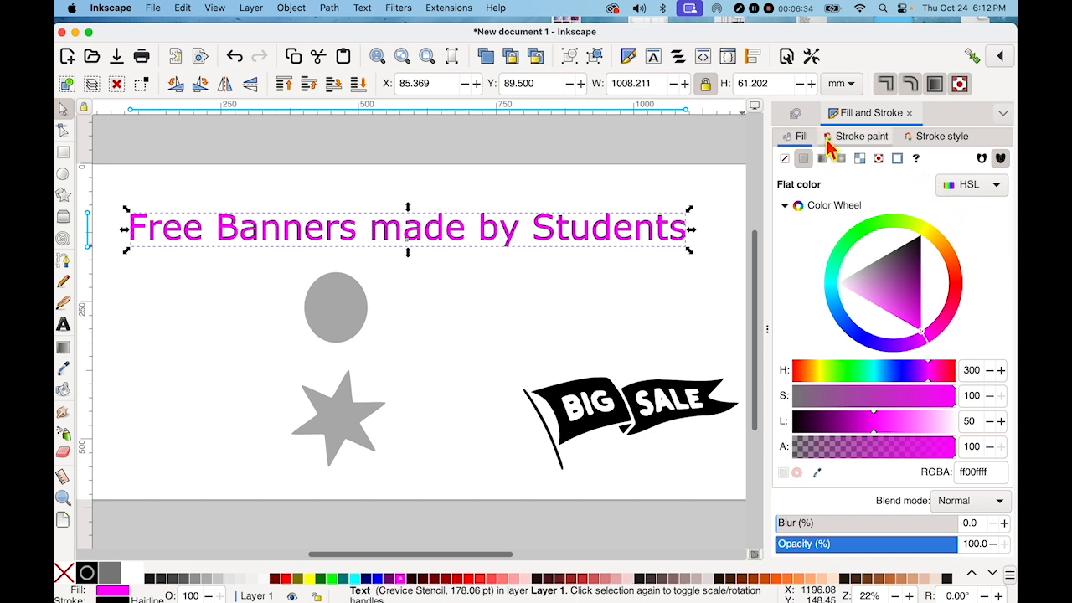
pyautogui.click(850, 136)
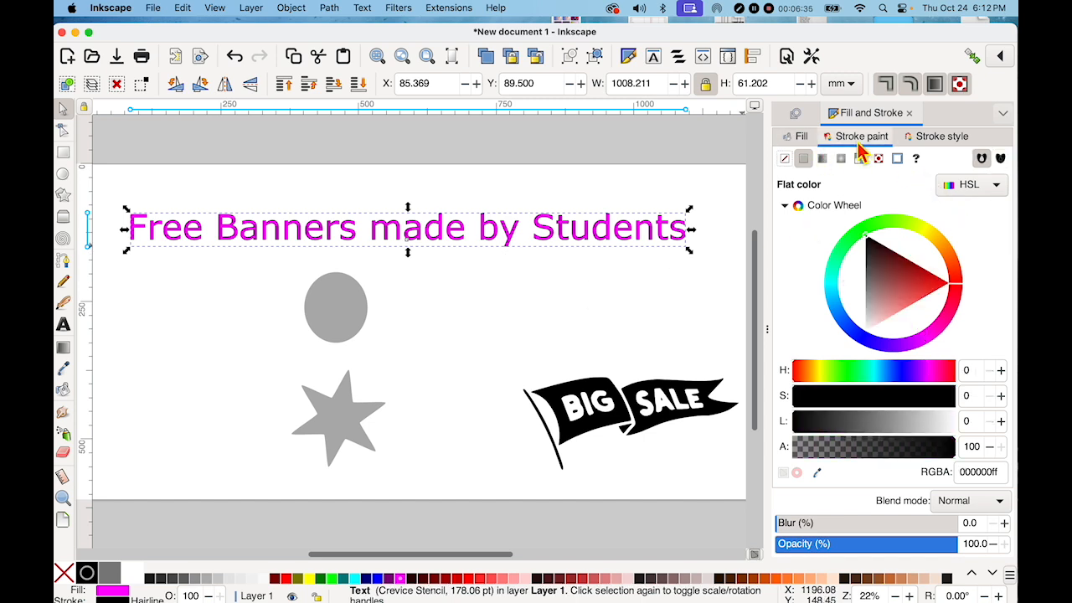
pyautogui.click(785, 159)
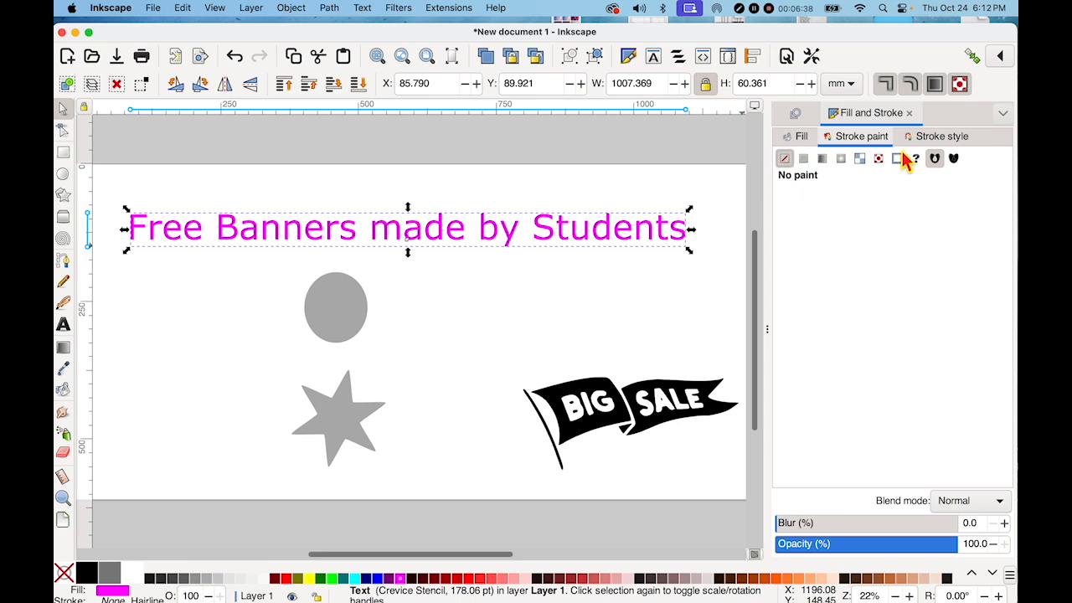
pyautogui.click(936, 139)
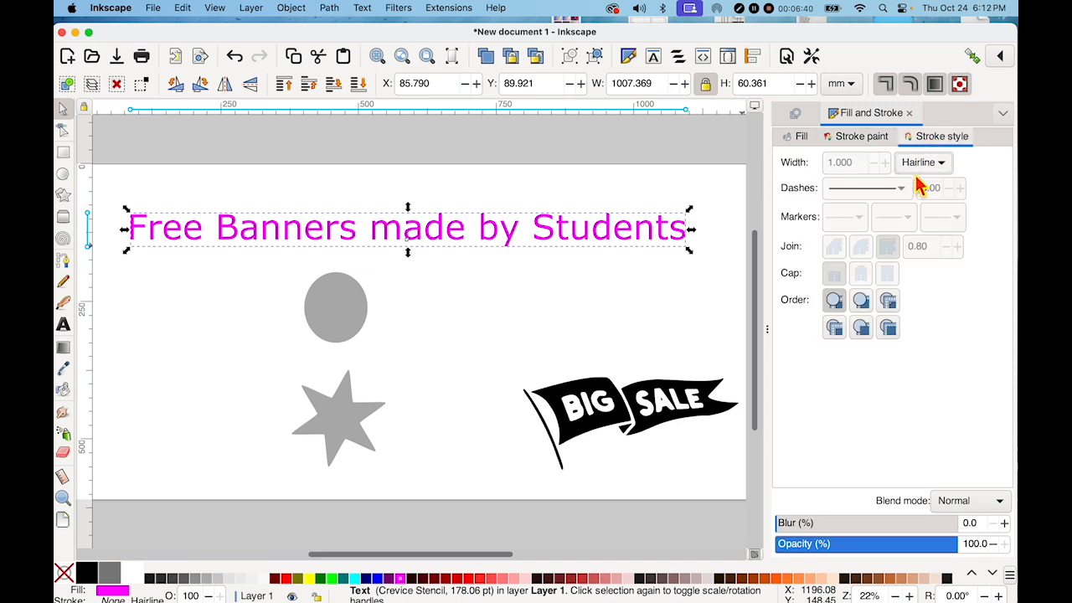
pyautogui.click(855, 136)
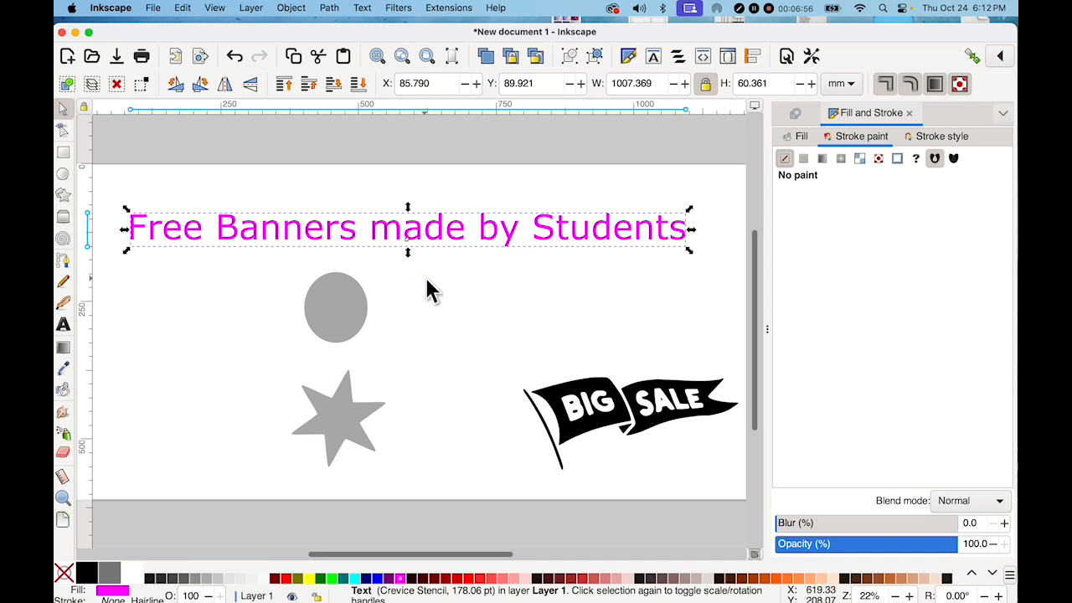
# Give the ellipse a very dark red fill (2b0000) at 100% opacity and remove its stroke paint
pyautogui.click(333, 345)
pyautogui.click(795, 136)
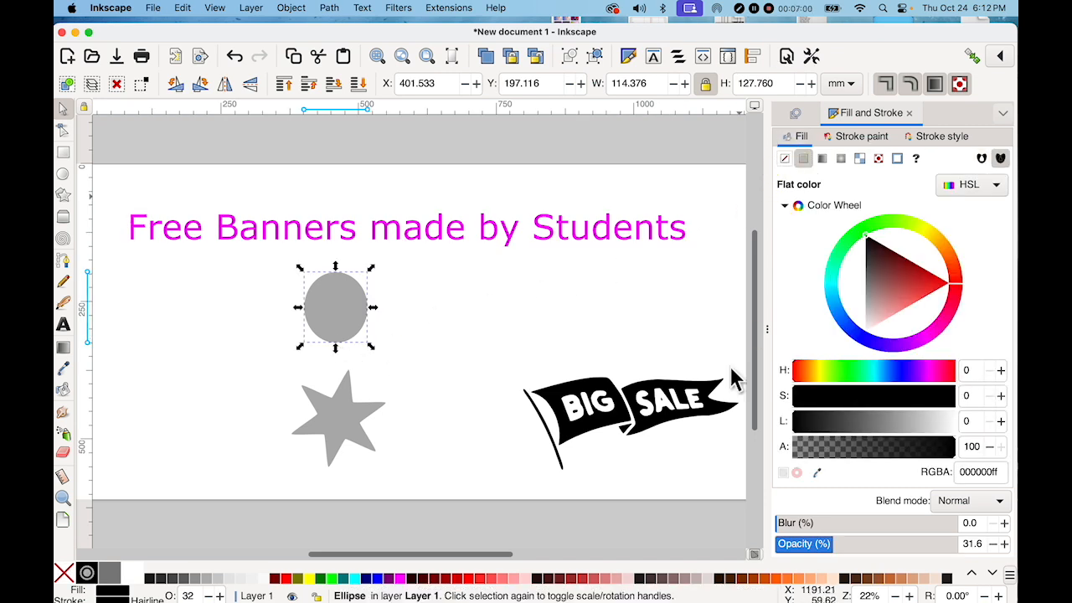
pyautogui.click(419, 577)
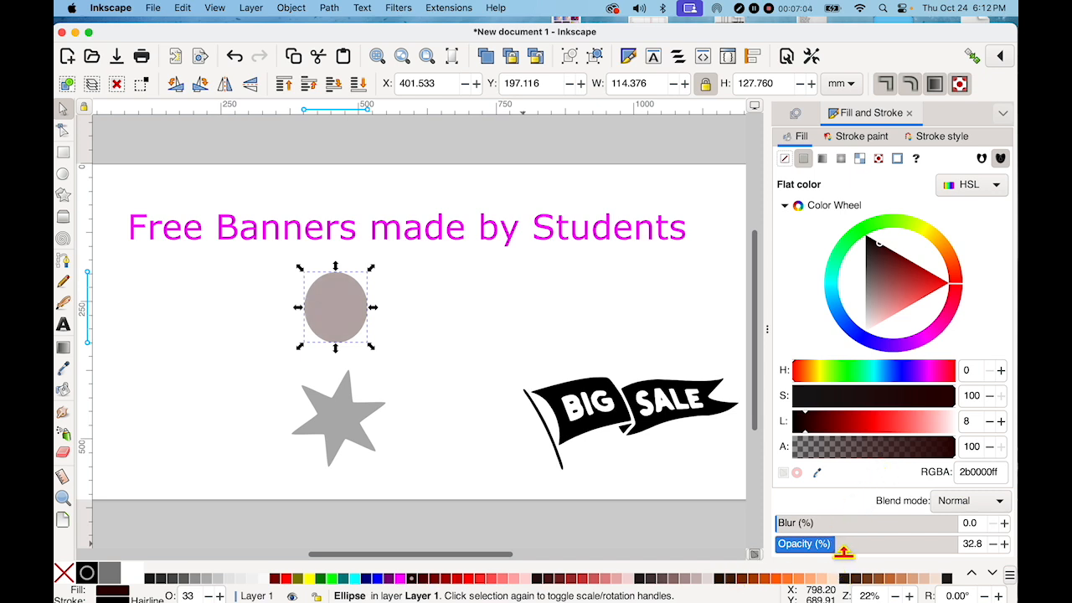
pyautogui.moveTo(842, 549); pyautogui.dragTo(1011, 543)
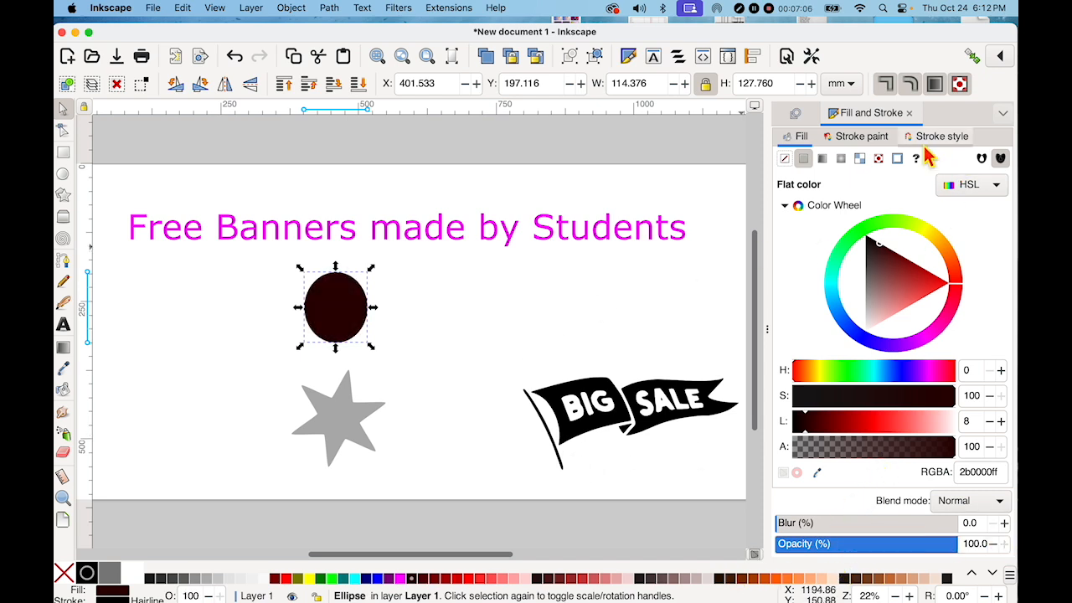
pyautogui.click(877, 143)
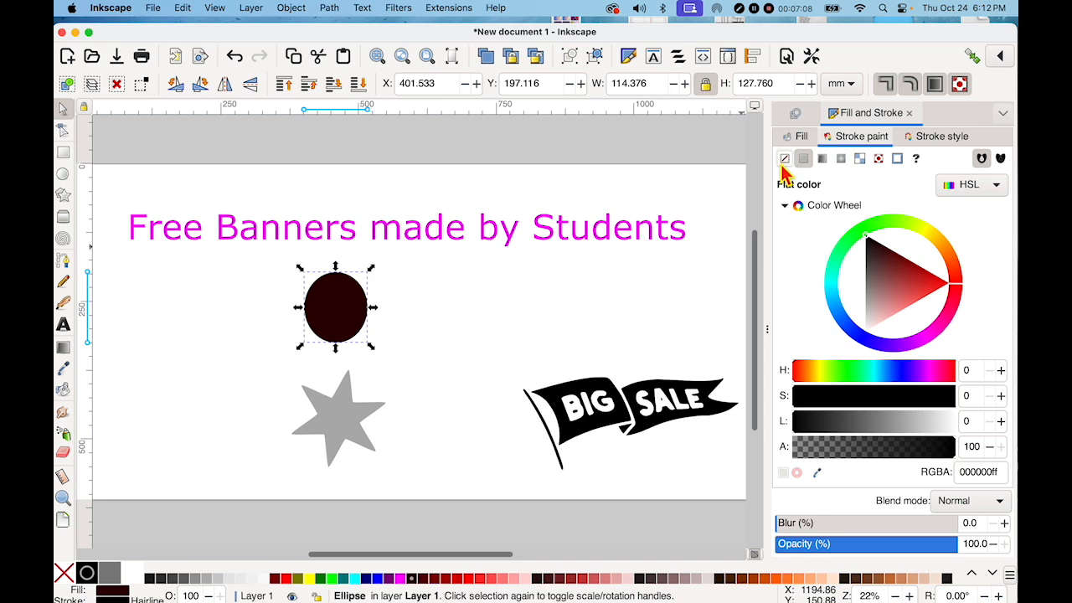
pyautogui.click(783, 159)
# Fill the star with green at 100% opacity and remove its stroke paint
pyautogui.click(330, 434)
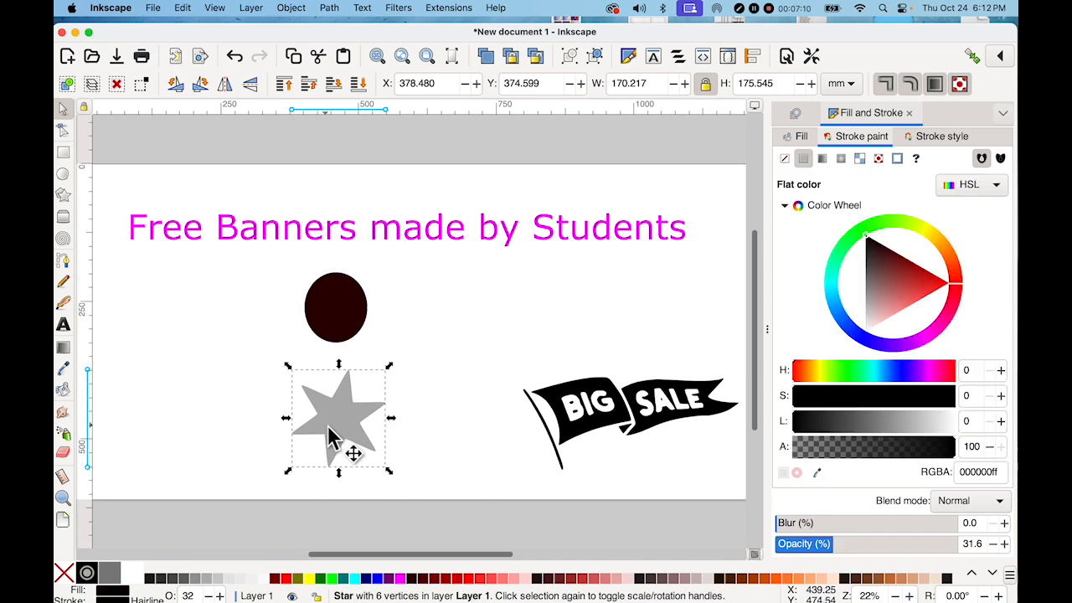
pyautogui.click(326, 583)
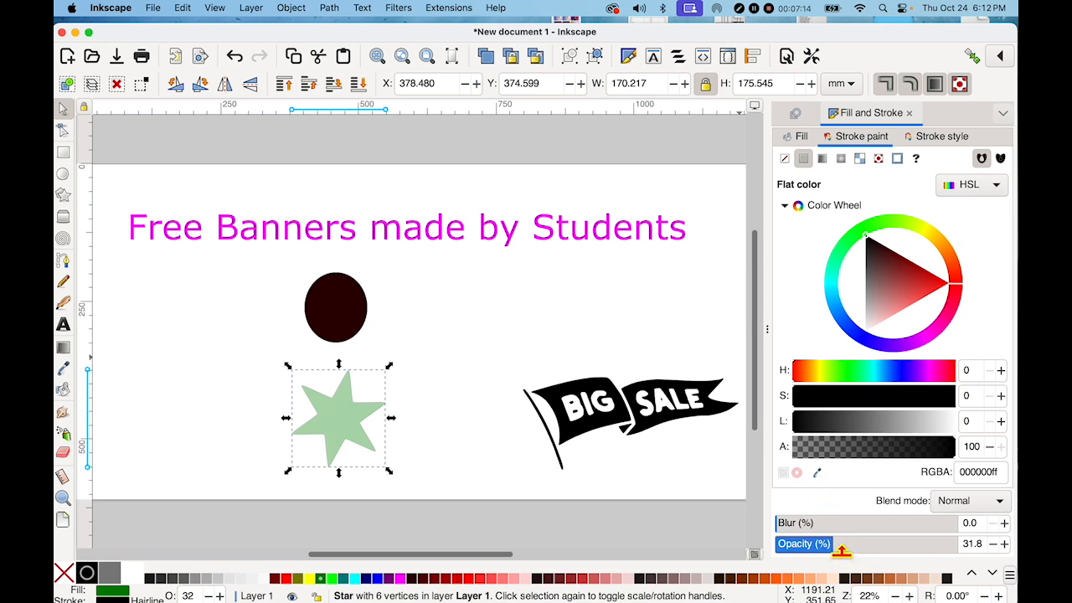
pyautogui.moveTo(841, 546); pyautogui.dragTo(1014, 538)
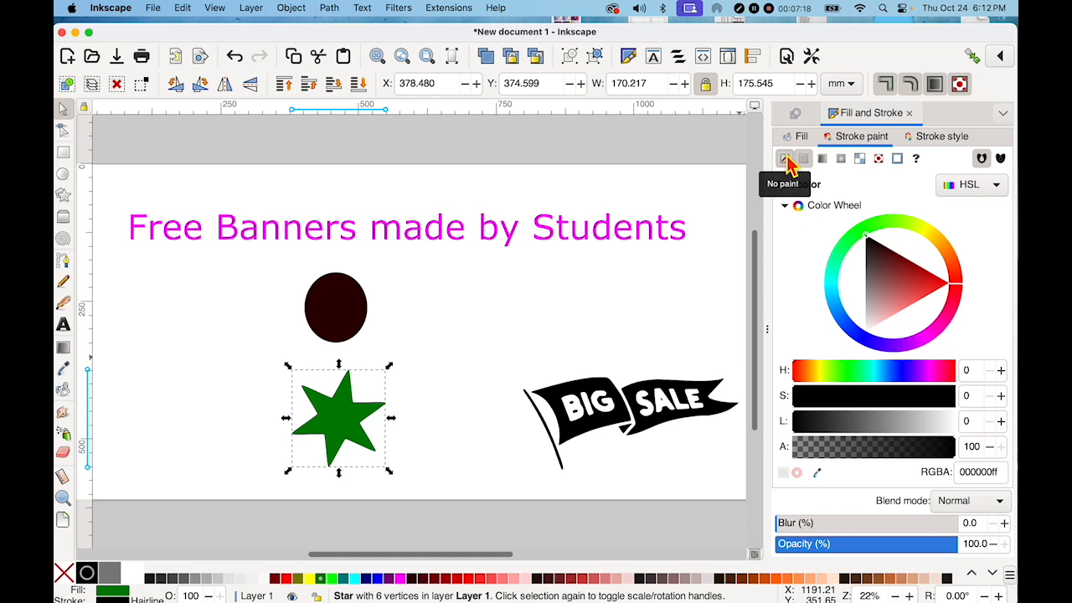
pyautogui.click(786, 159)
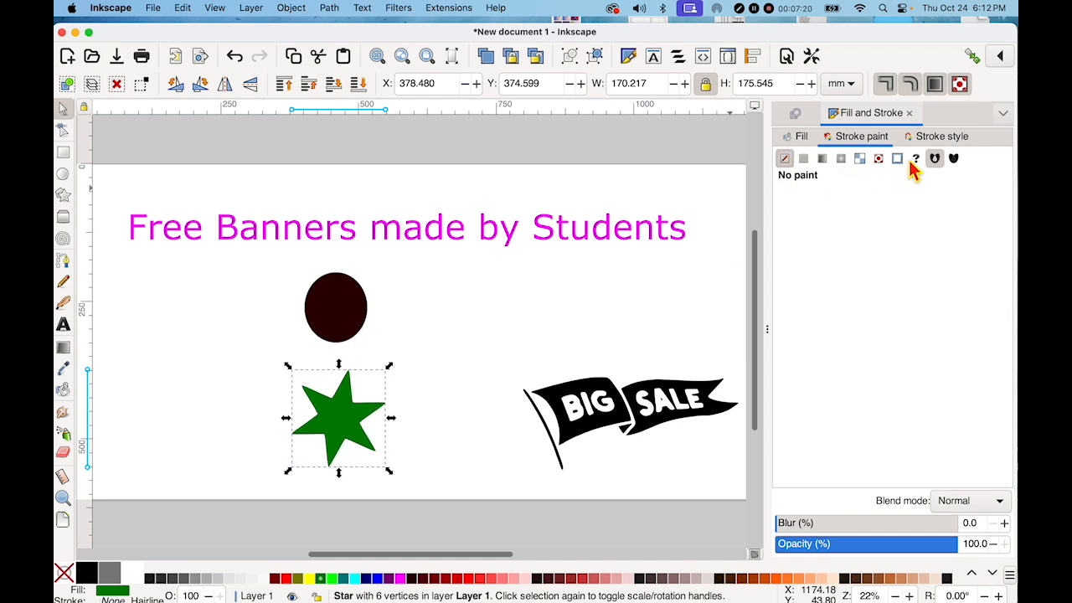
pyautogui.click(807, 160)
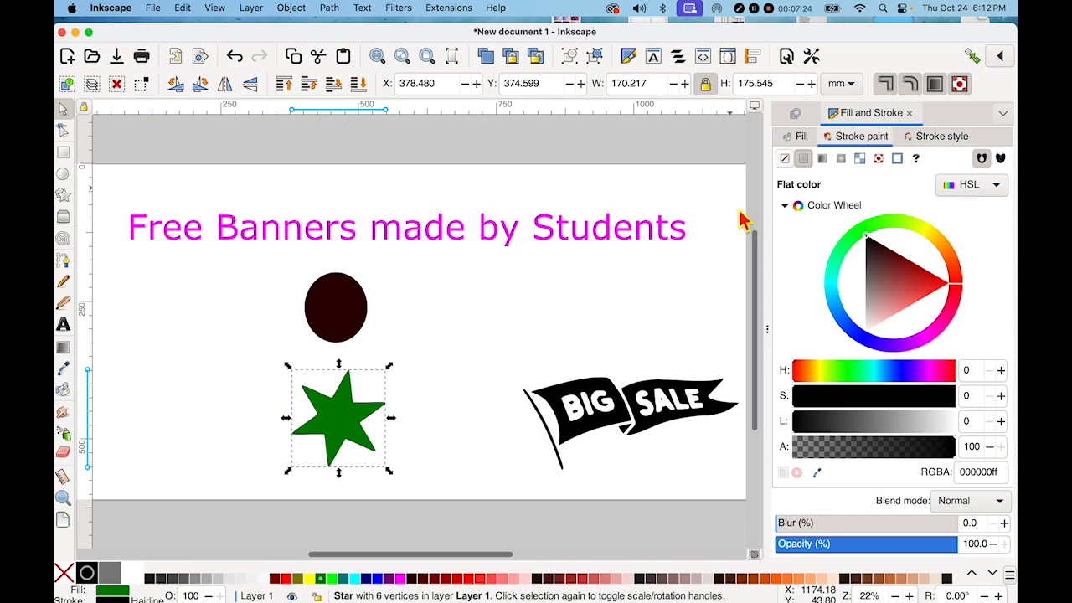
pyautogui.click(784, 159)
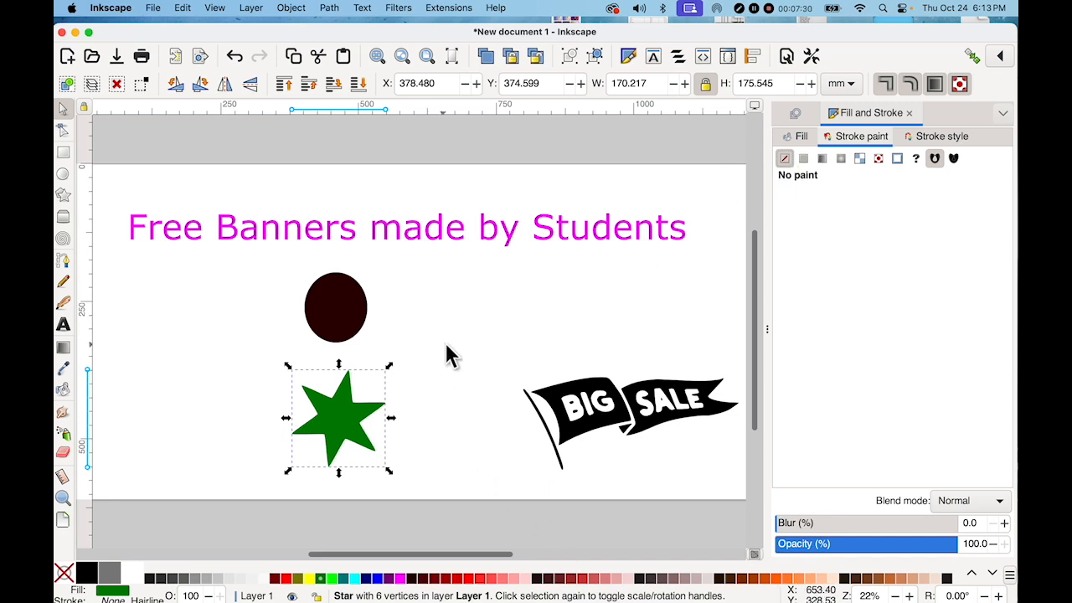
# Fill the traced Big Sale flag with brown
pyautogui.click(594, 410)
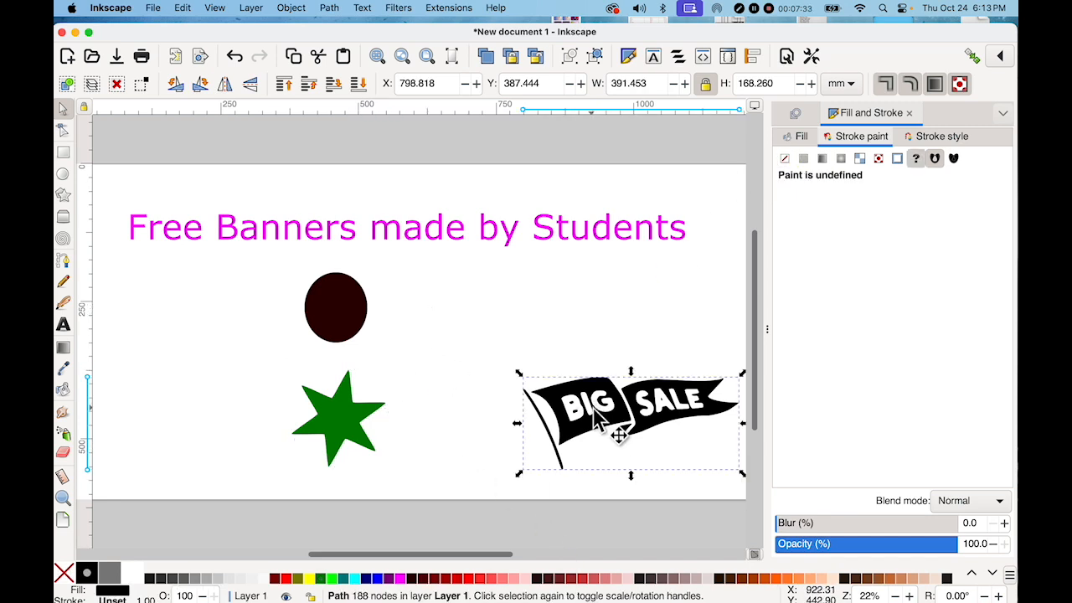
pyautogui.click(871, 584)
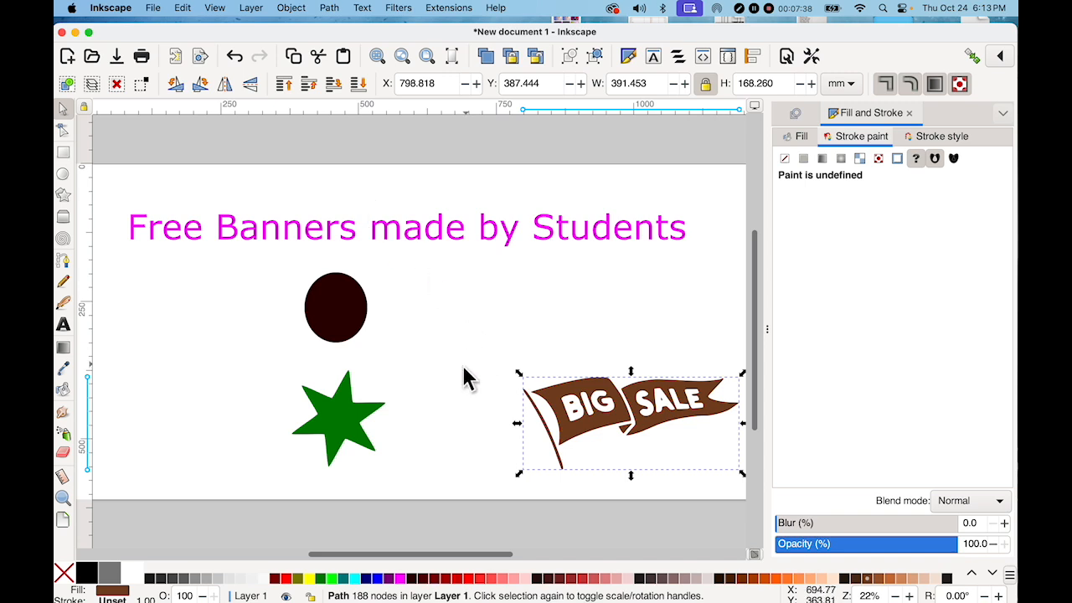
# Center the headline text horizontally on the page using Align and Distribute, relative to Page
pyautogui.click(232, 234)
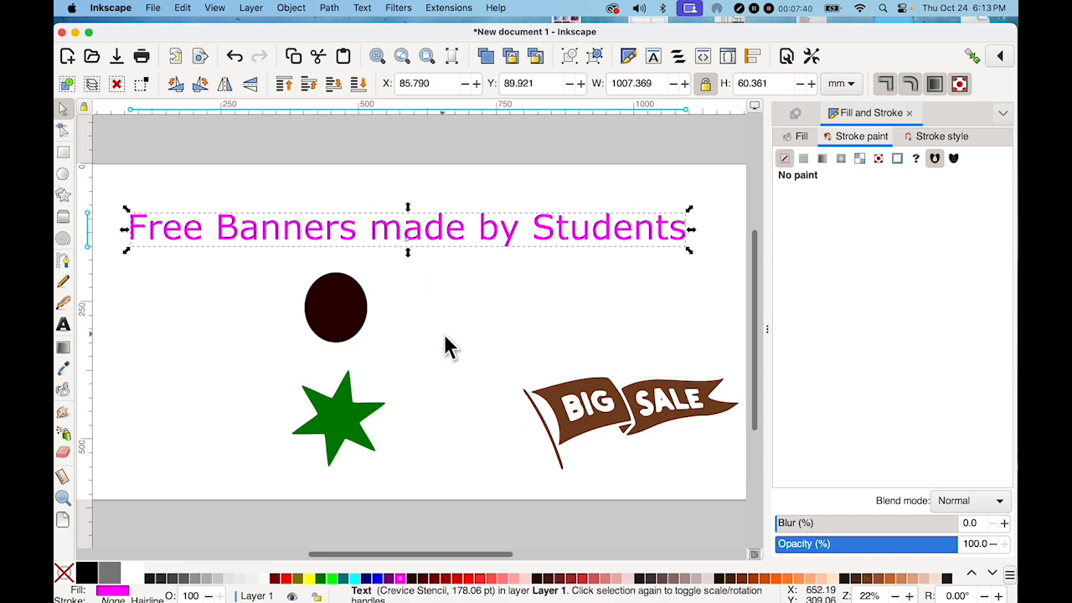
pyautogui.press('5')
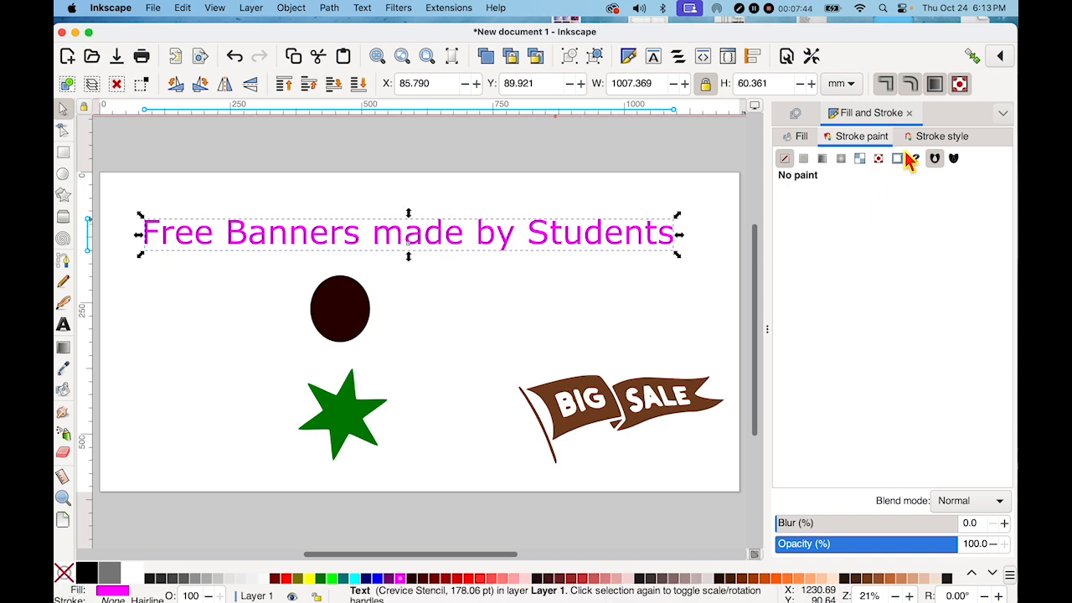
pyautogui.click(292, 9)
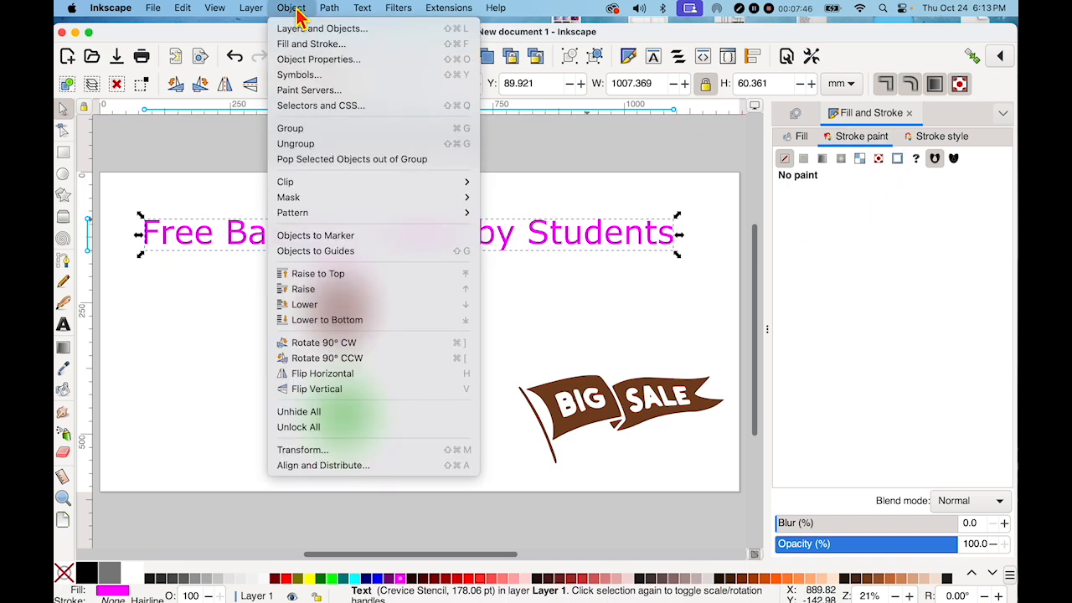
pyautogui.click(322, 466)
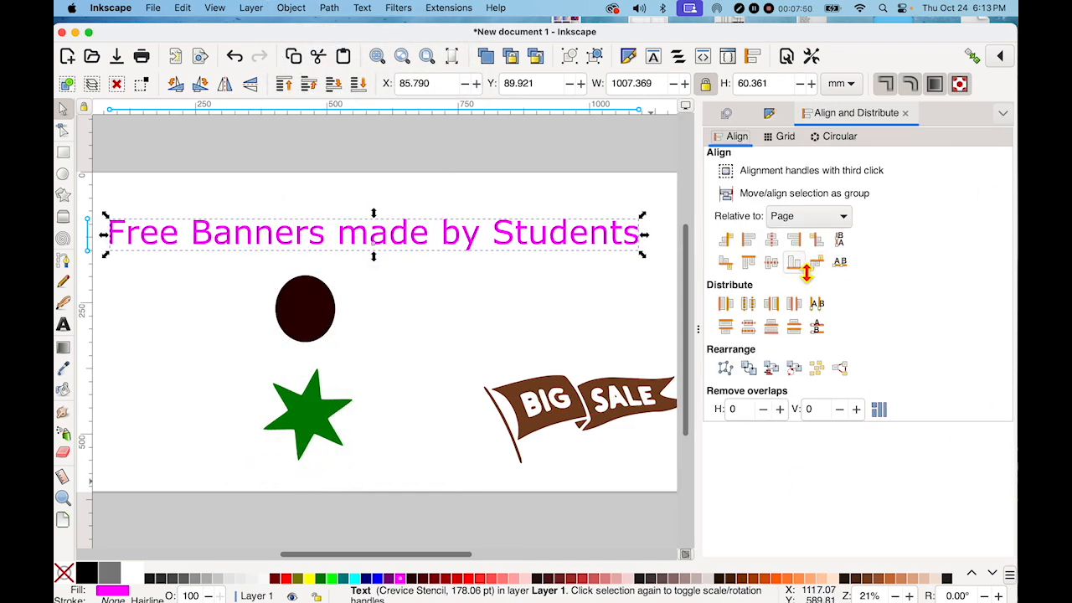
pyautogui.press('5')
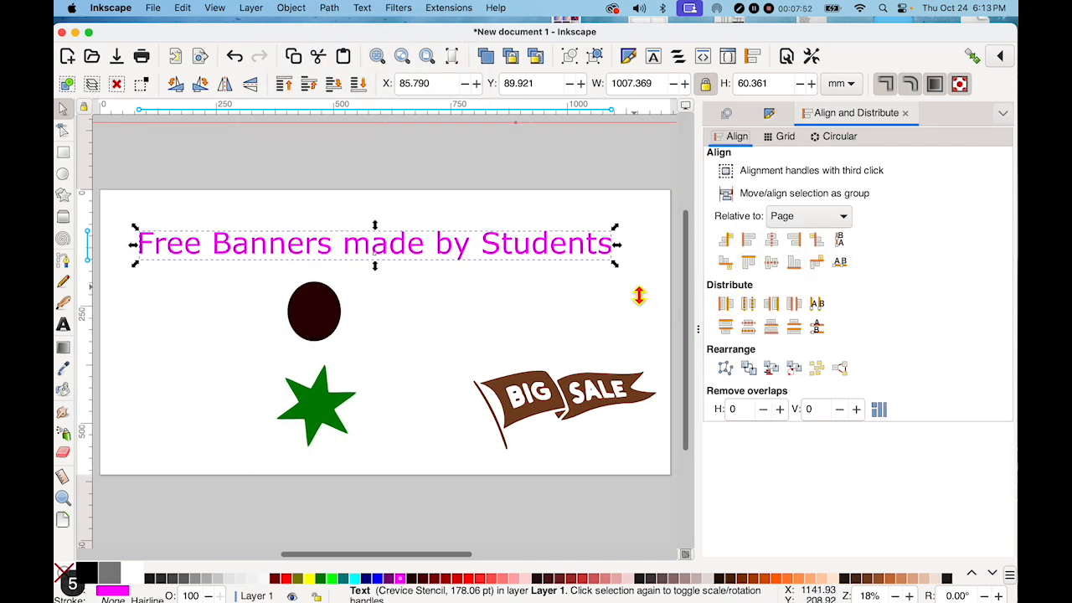
pyautogui.click(777, 246)
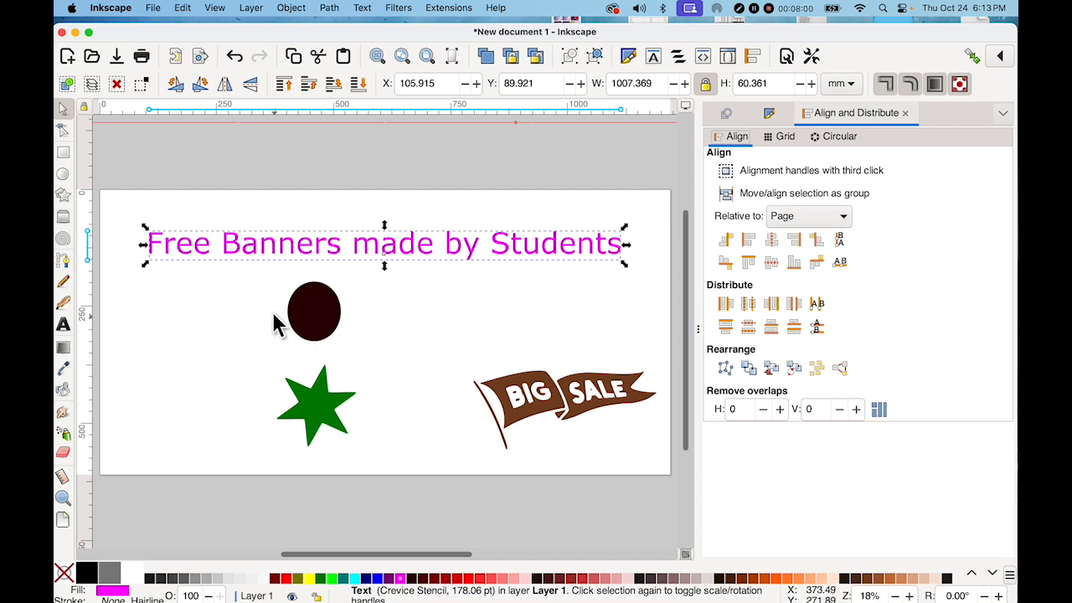
# Try to align the left edges of the ellipse, star and headline relative to the biggest object
pyautogui.click(329, 328)
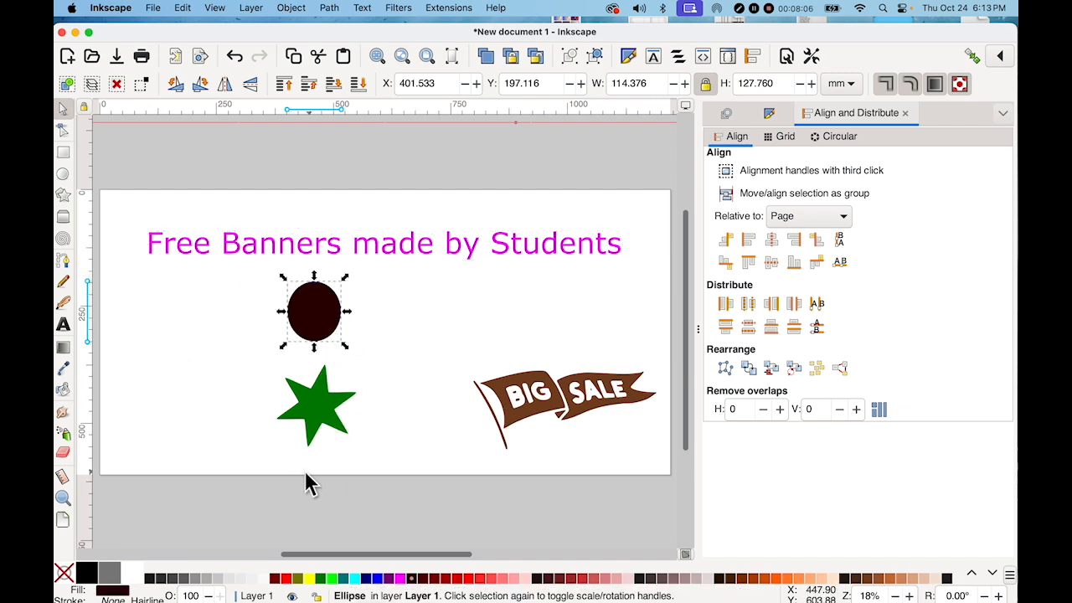
pyautogui.keyDown('shift'); pyautogui.click(308, 404); pyautogui.keyUp('shift')
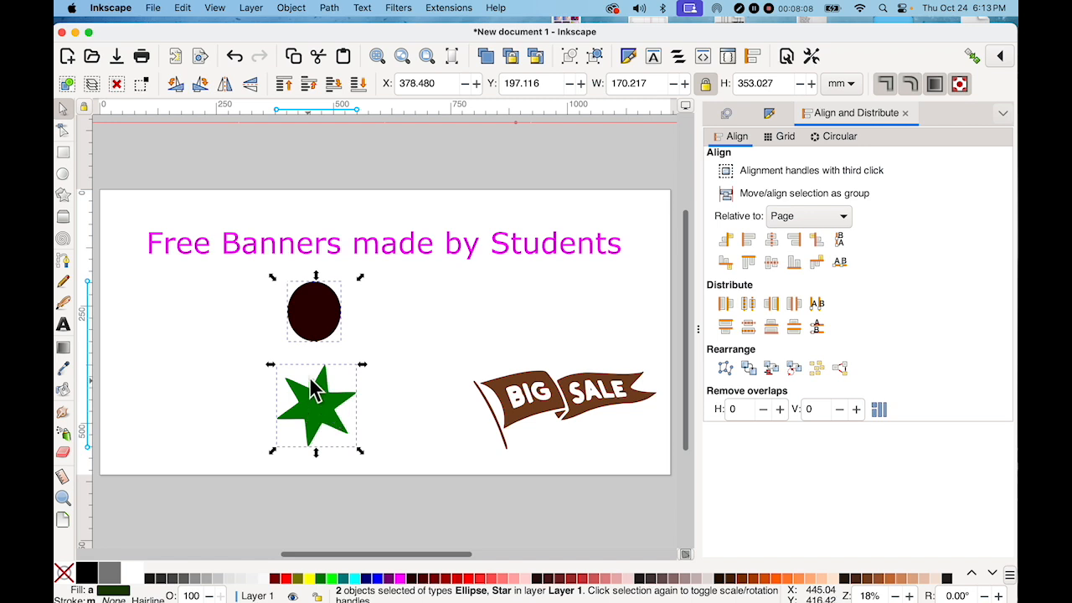
pyautogui.keyDown('shift'); pyautogui.click(259, 252); pyautogui.keyUp('shift')
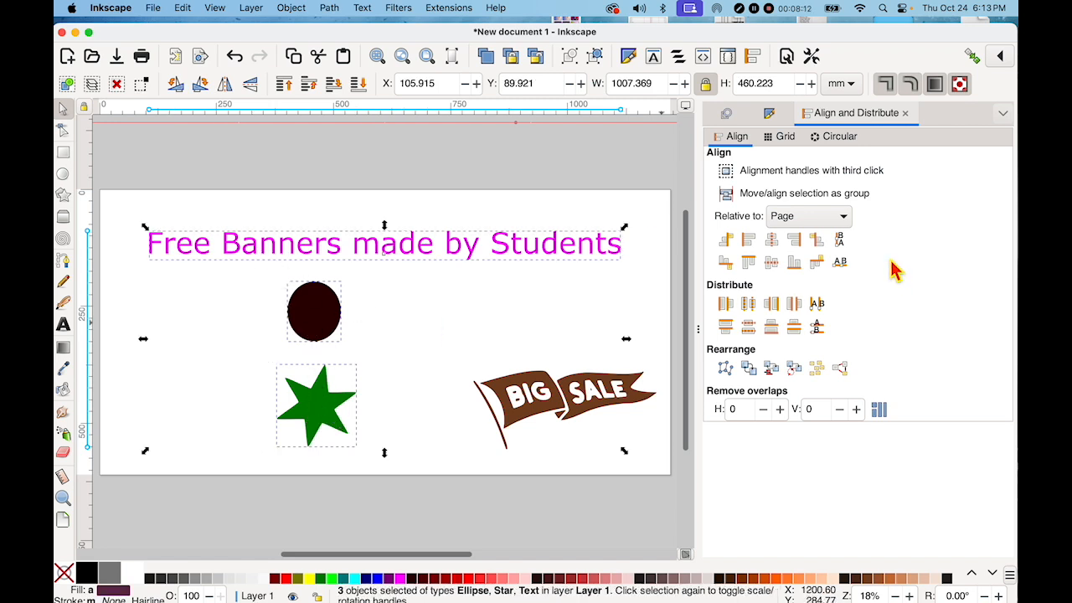
pyautogui.click(841, 219)
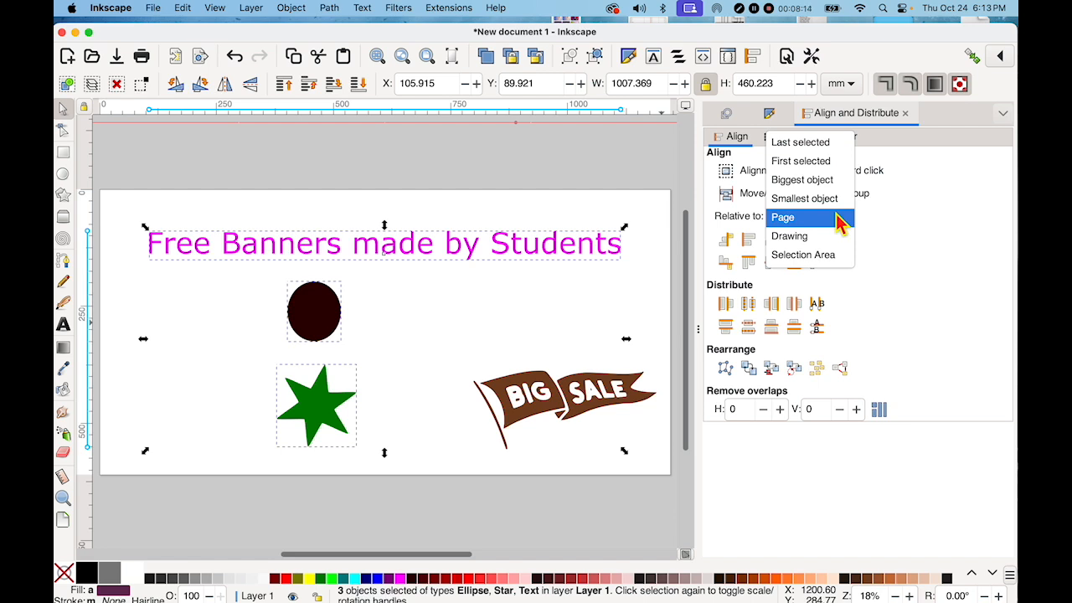
pyautogui.click(801, 180)
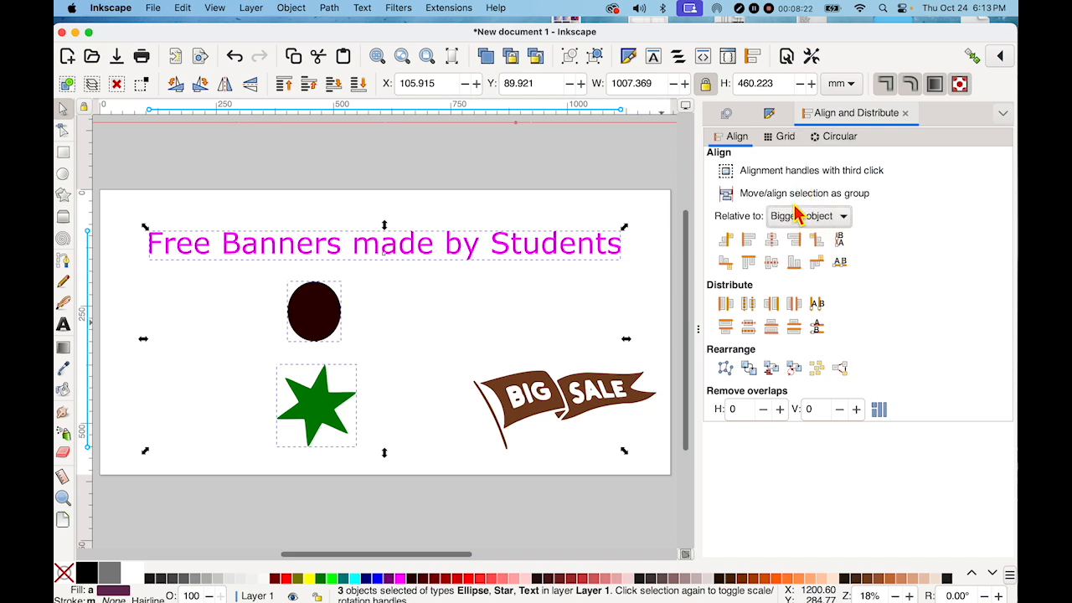
pyautogui.click(756, 242)
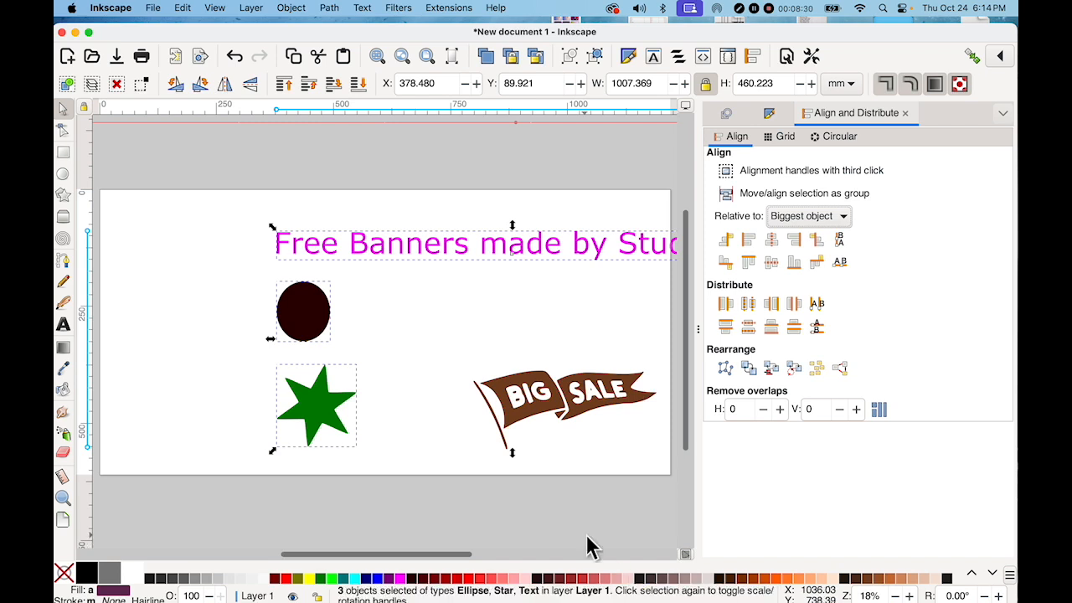
pyautogui.press('super+z')
pyautogui.click(515, 359)
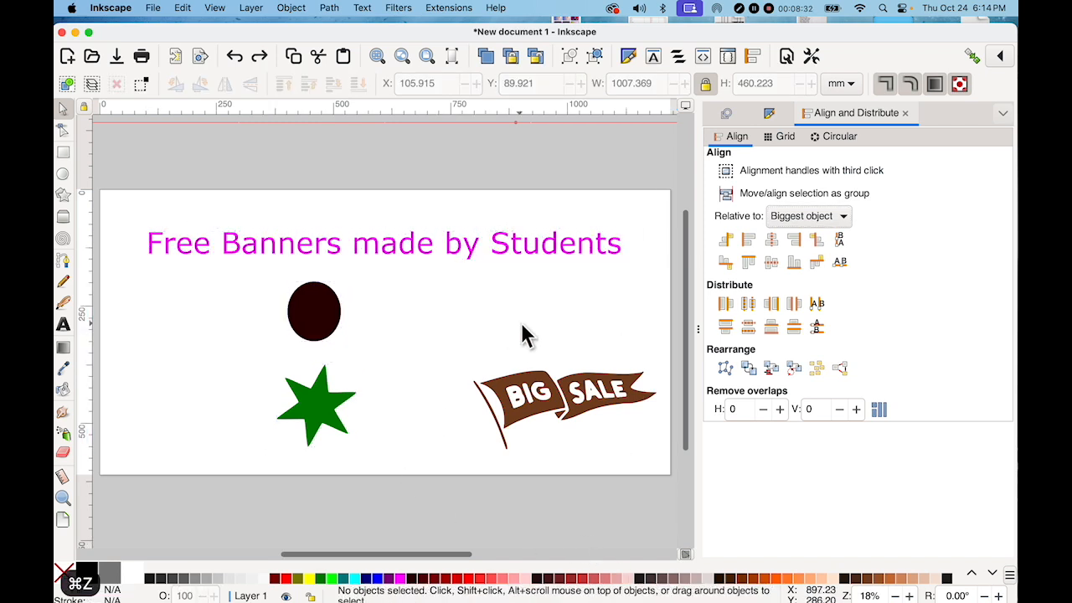
# Align the left edges of the ellipse and star with the headline's left edge, relative to First selected
pyautogui.click(809, 219)
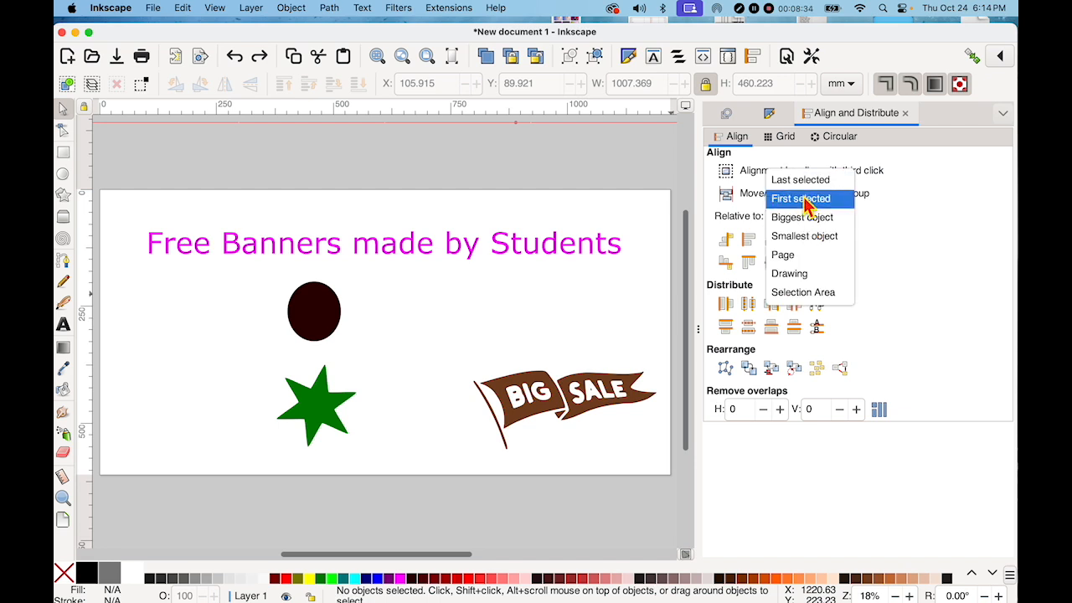
pyautogui.click(806, 200)
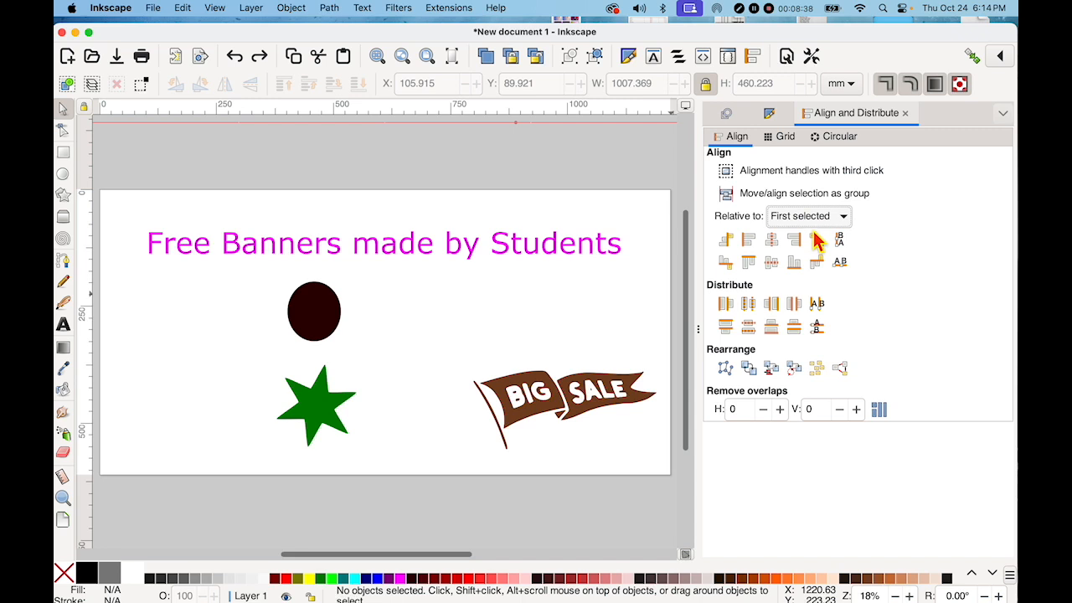
pyautogui.click(440, 249)
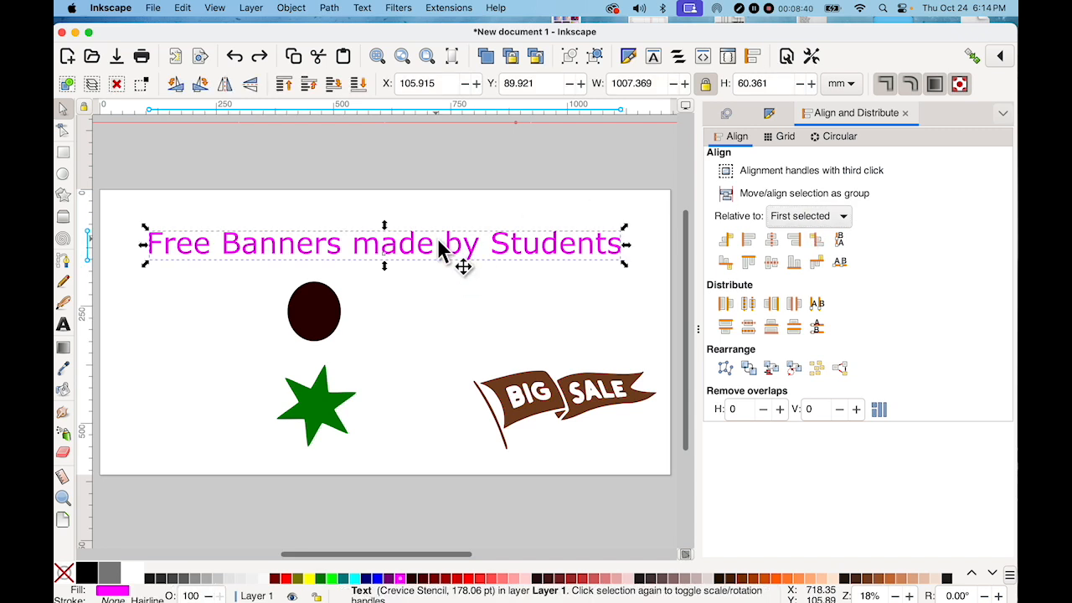
pyautogui.keyDown('shift'); pyautogui.click(316, 331); pyautogui.keyUp('shift')
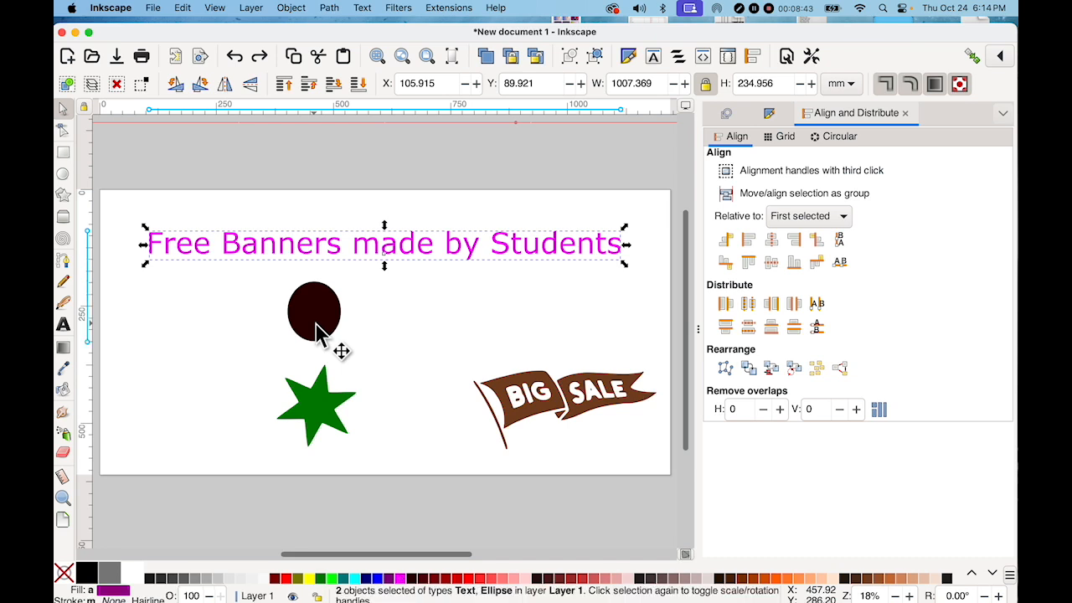
pyautogui.keyDown('shift'); pyautogui.click(313, 412); pyautogui.keyUp('shift')
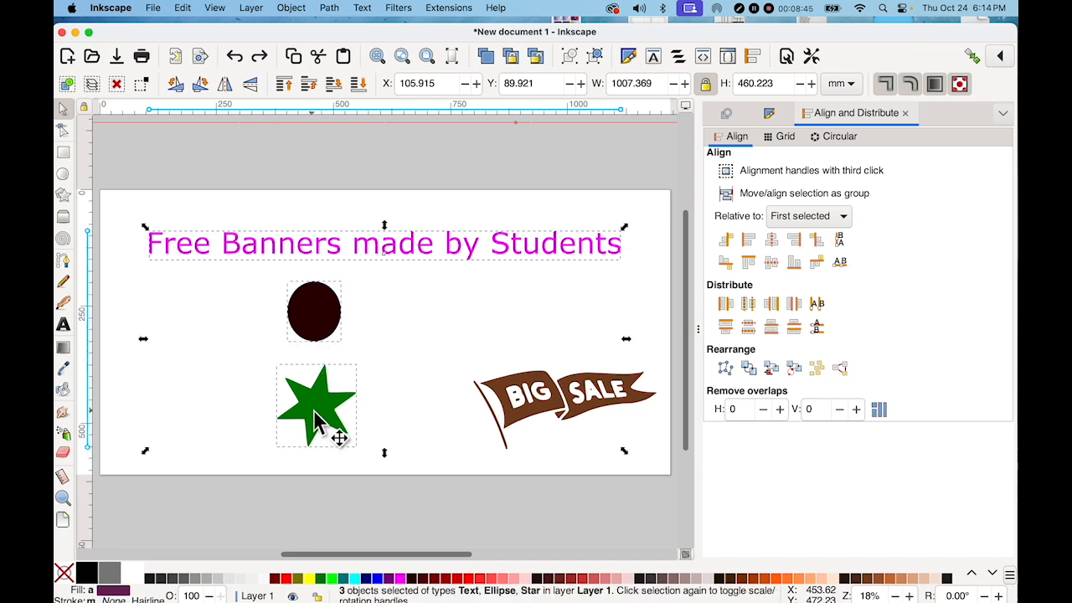
pyautogui.click(749, 246)
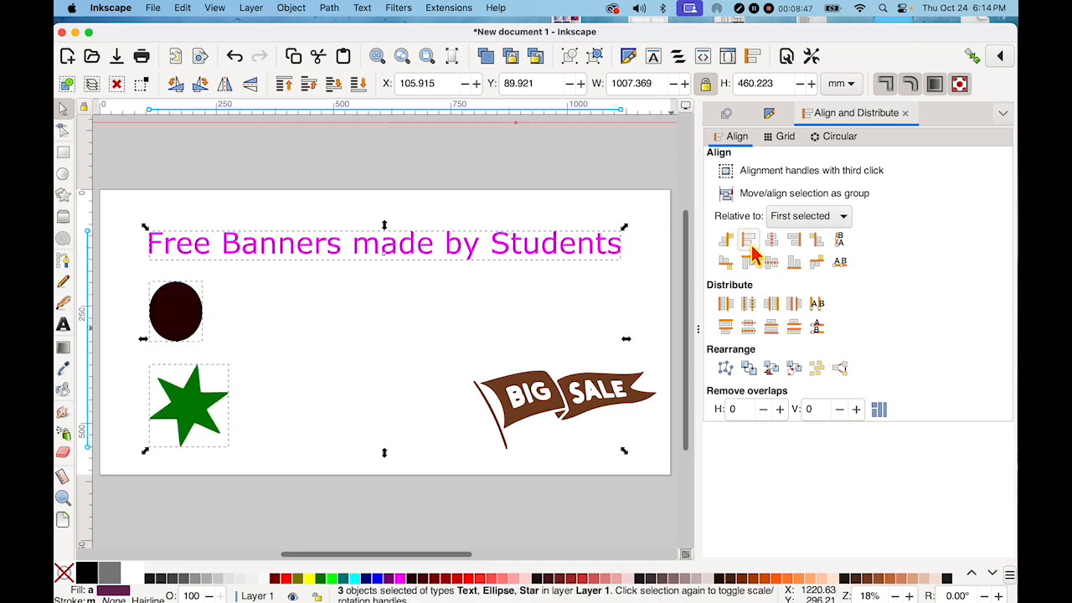
pyautogui.click(410, 399)
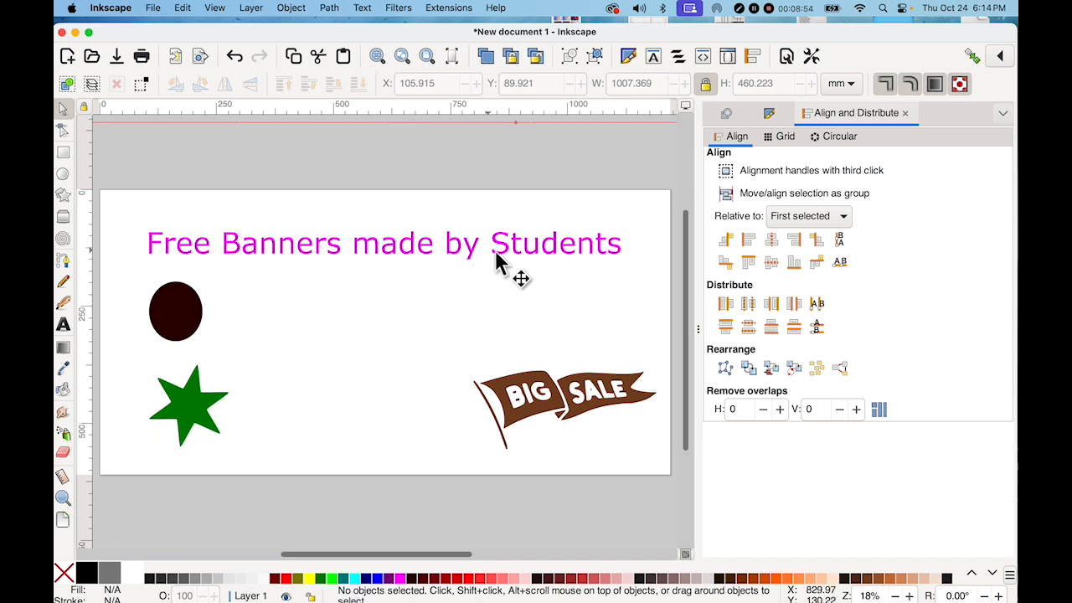
# Move the Big Sale flag up and left, and enlarge it proportionally to about 575 × 247 mm
pyautogui.click(591, 421)
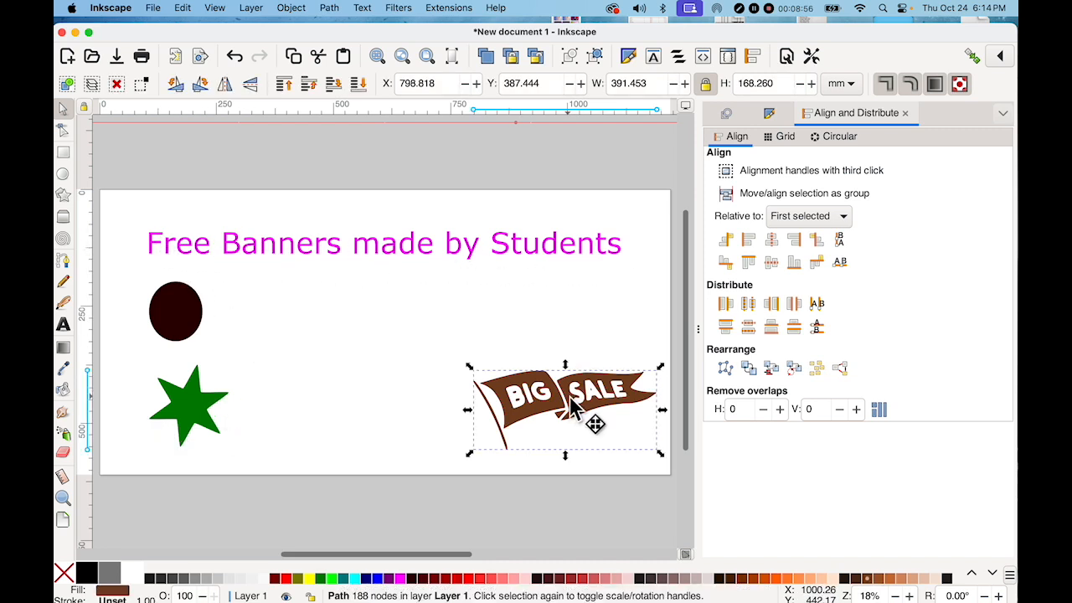
pyautogui.moveTo(591, 424); pyautogui.dragTo(553, 395)
pyautogui.moveTo(457, 367); pyautogui.dragTo(369, 305)
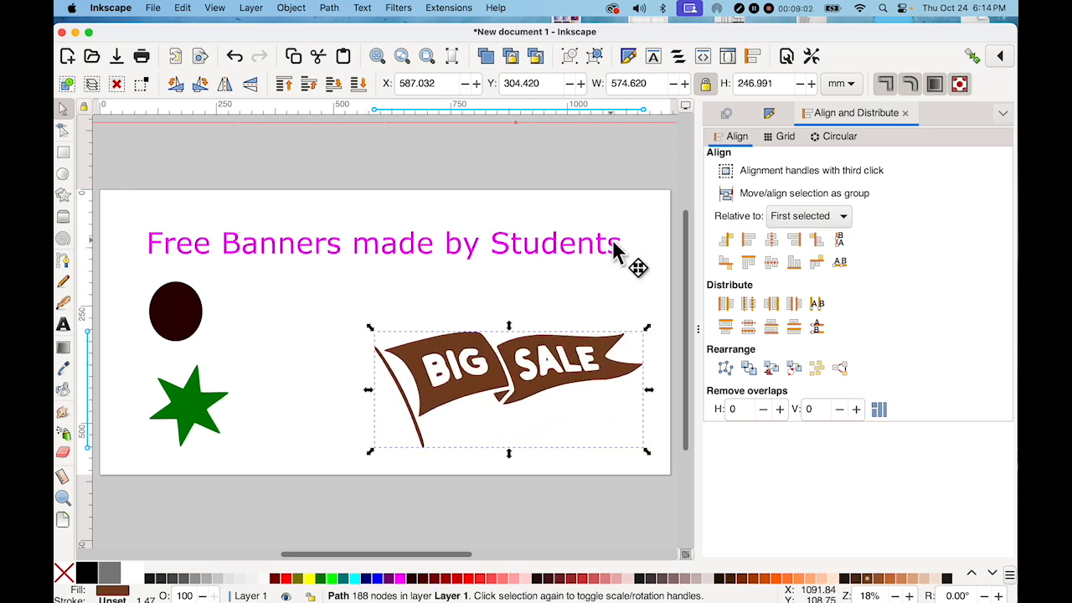
# Align the Big Sale flag's right edge with the headline's right edge, relative to First selected
pyautogui.click(613, 247)
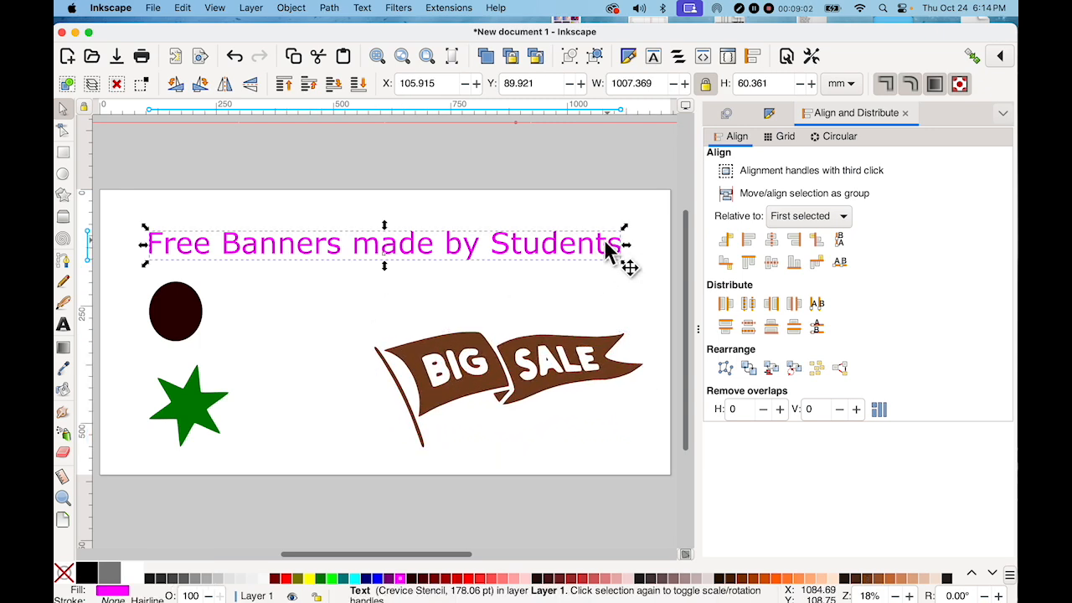
pyautogui.keyDown('shift'); pyautogui.click(530, 388); pyautogui.keyUp('shift')
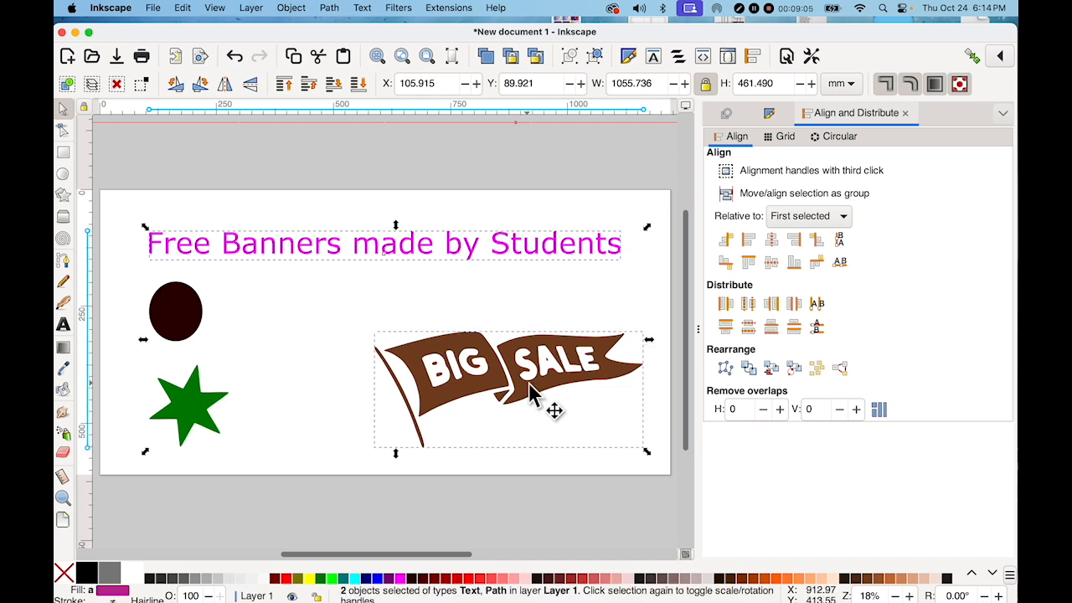
pyautogui.click(799, 248)
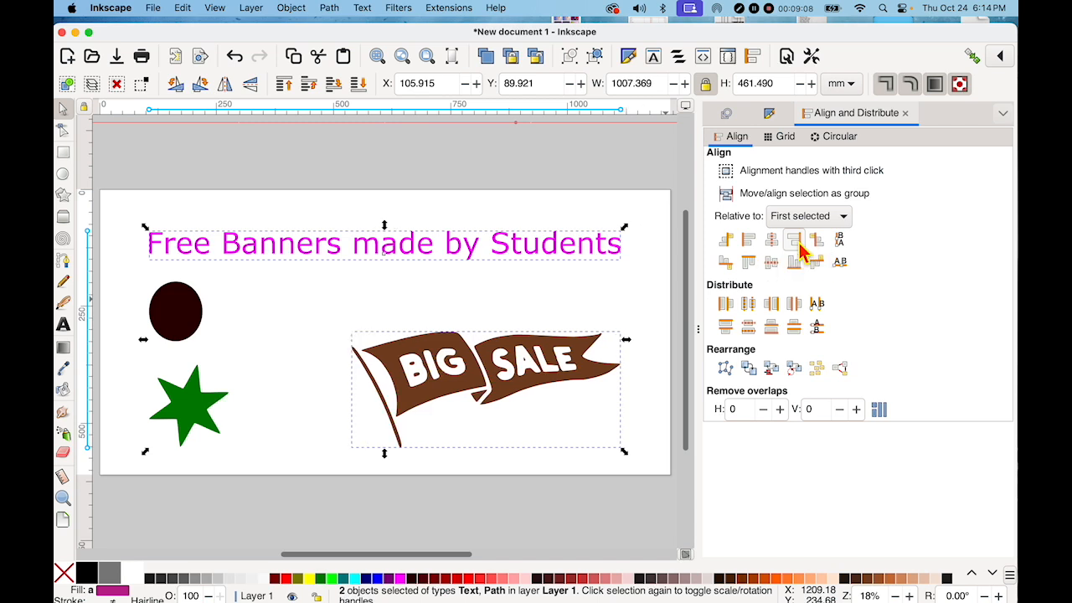
pyautogui.click(640, 511)
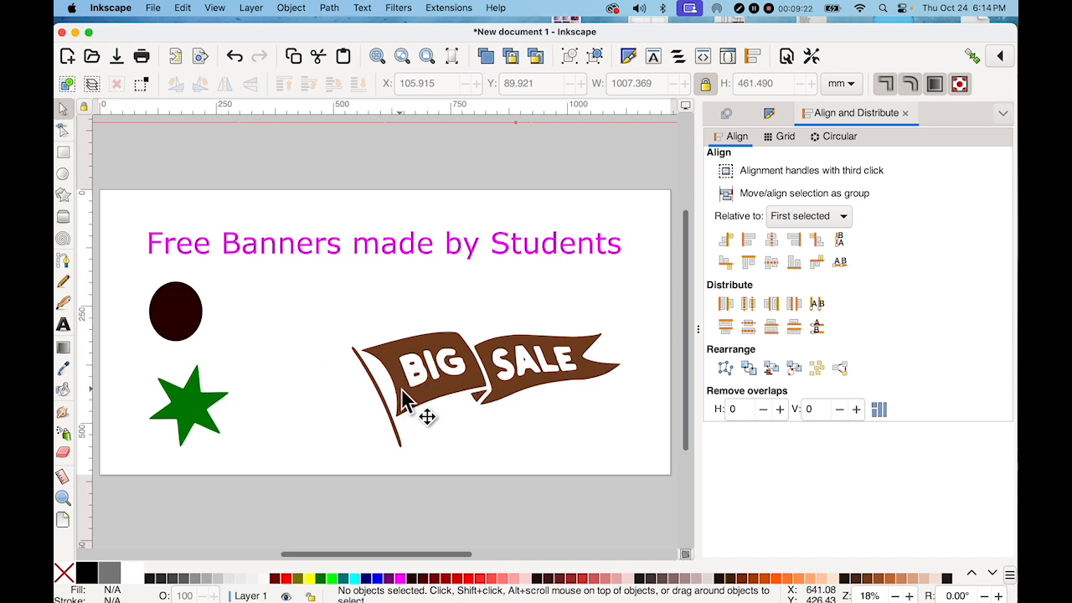
pyautogui.click(231, 247)
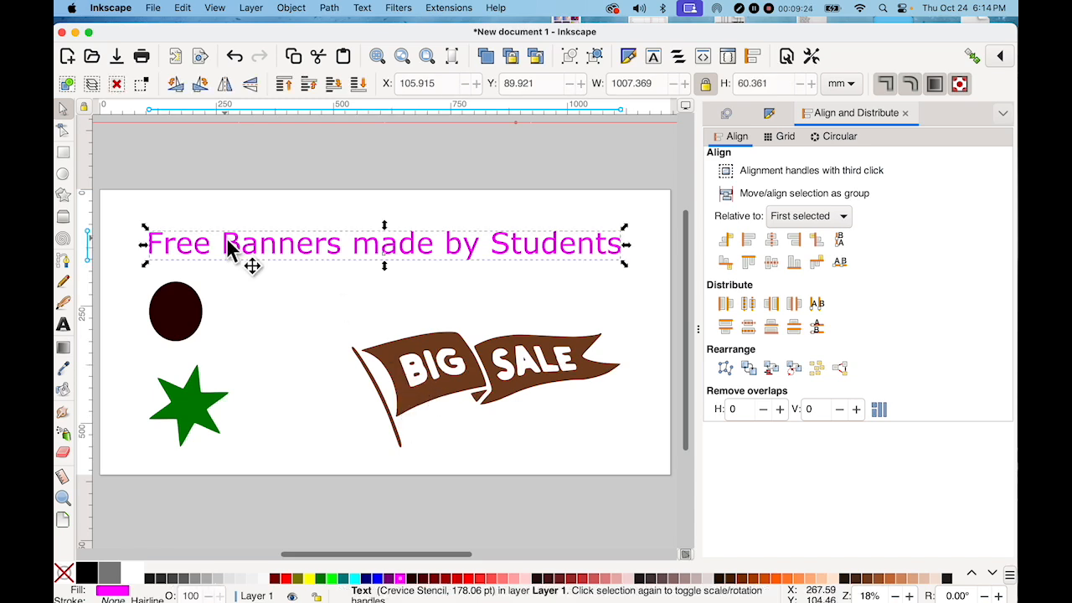
pyautogui.click(329, 8)
pyautogui.click(339, 12)
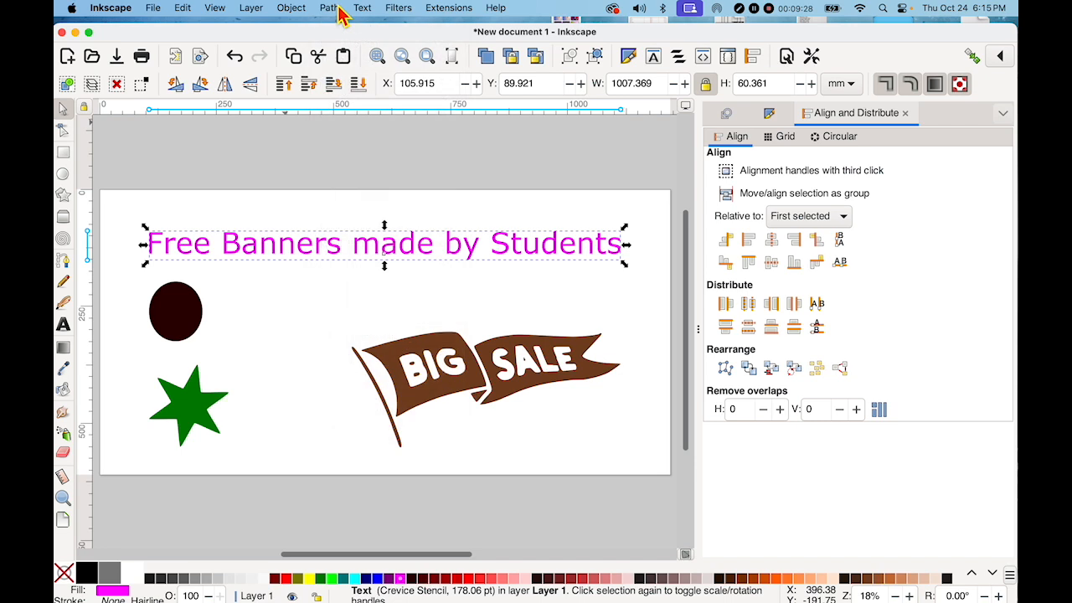
pyautogui.doubleClick(328, 248)
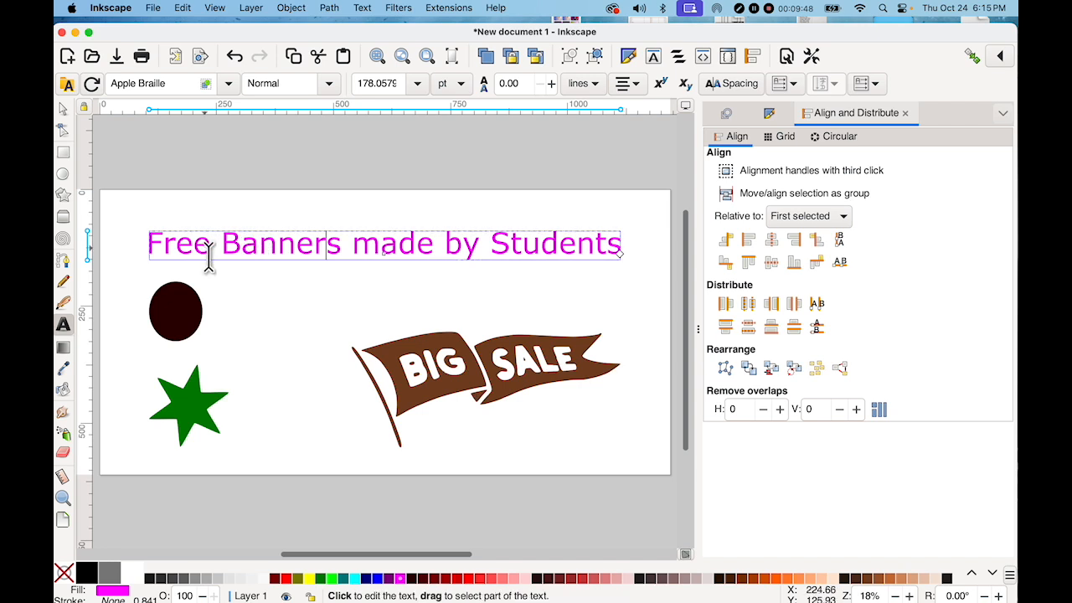
pyautogui.click(326, 243)
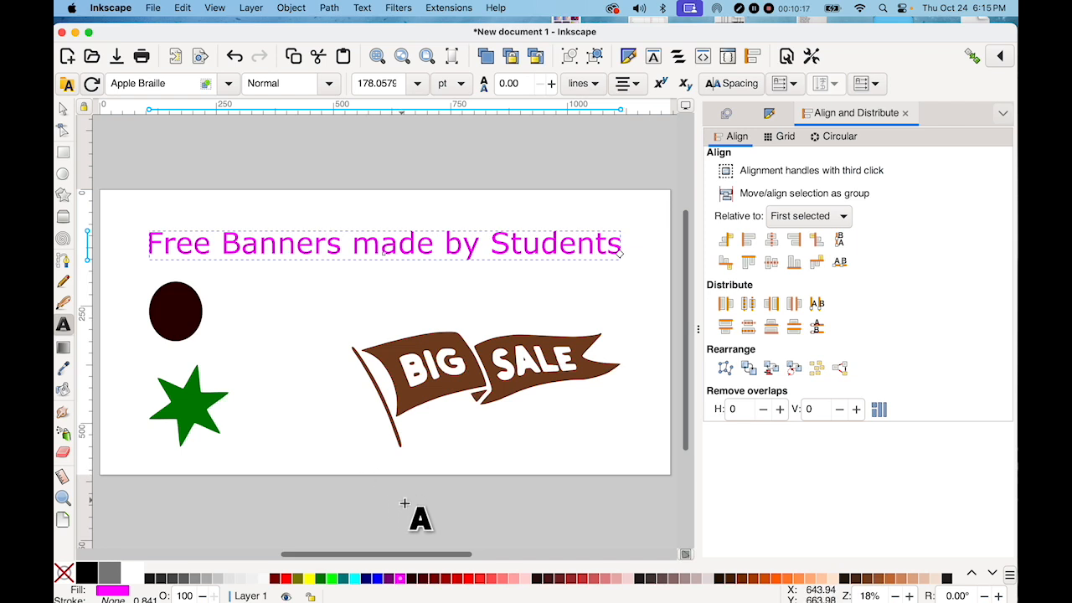
pyautogui.click(63, 112)
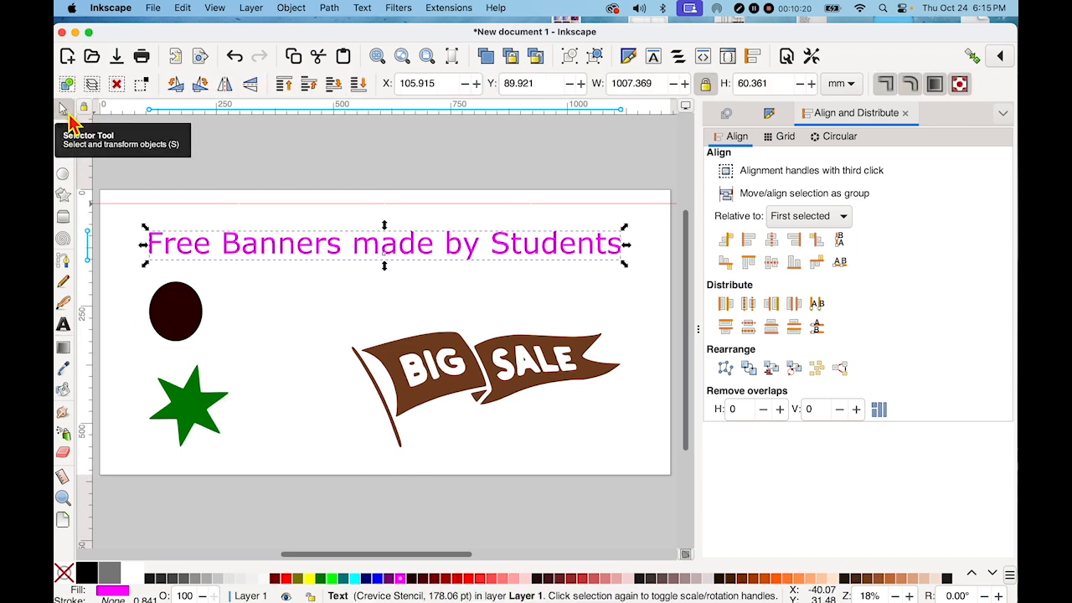
pyautogui.click(210, 171)
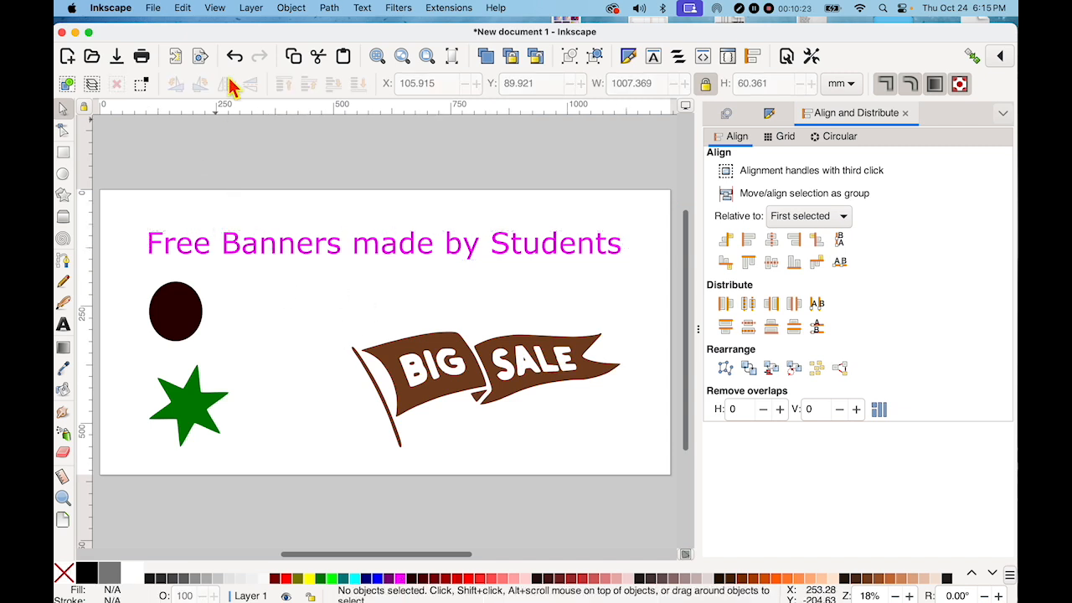
# Toggle the guide display and place a horizontal guide across the page between the ellipse and the star
pyautogui.click(215, 8)
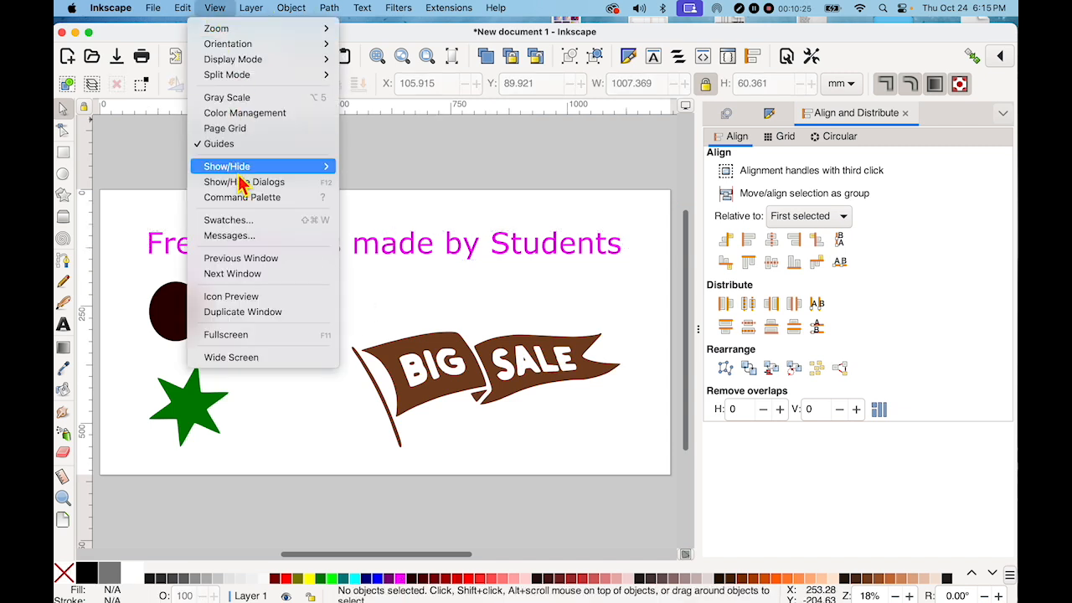
pyautogui.click(226, 148)
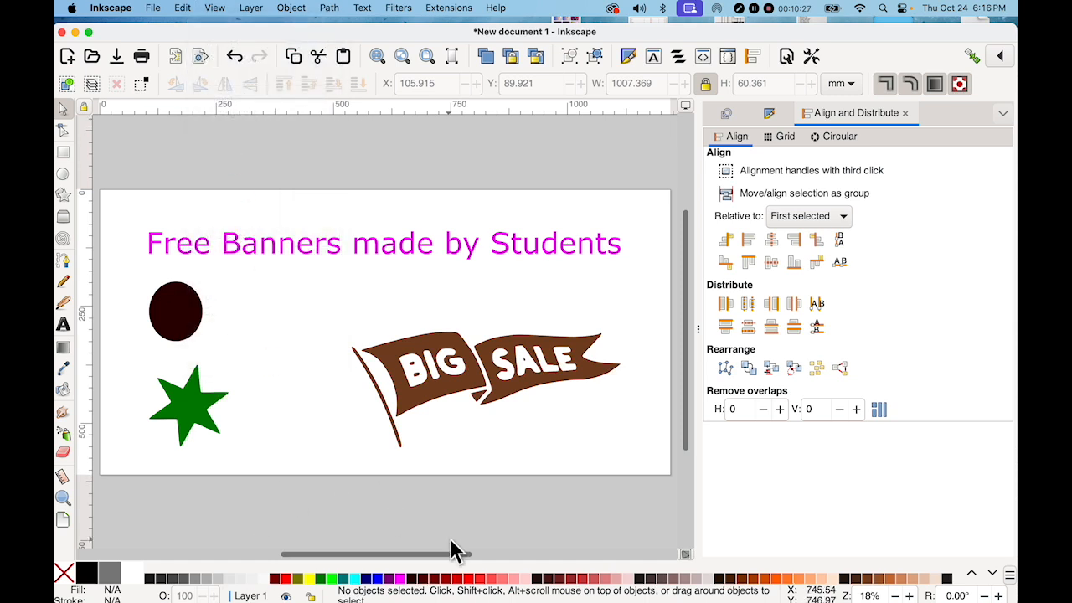
pyautogui.click(81, 289)
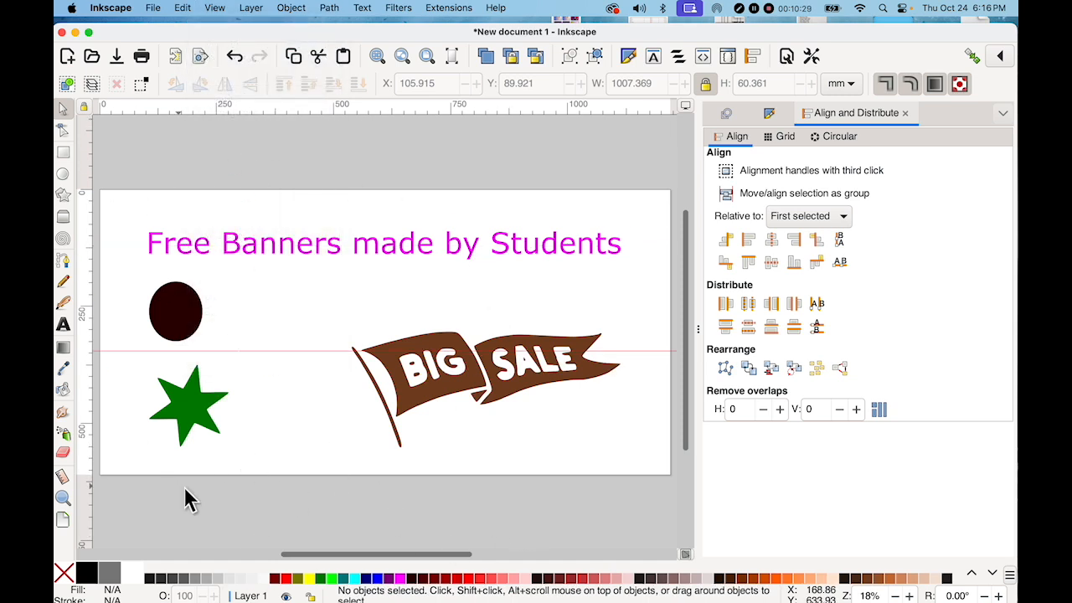
# Remove the horizontal guide between the ellipse and the star, and toggle the guide display
pyautogui.moveTo(163, 348); pyautogui.dragTo(168, 158)
pyautogui.click(157, 102)
pyautogui.click(216, 8)
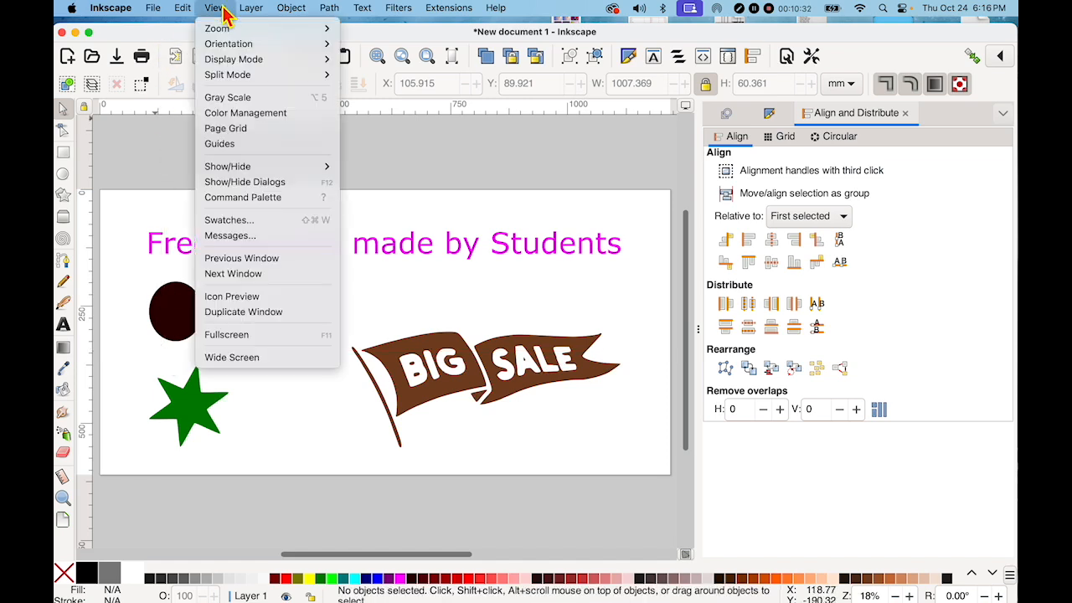
pyautogui.click(211, 143)
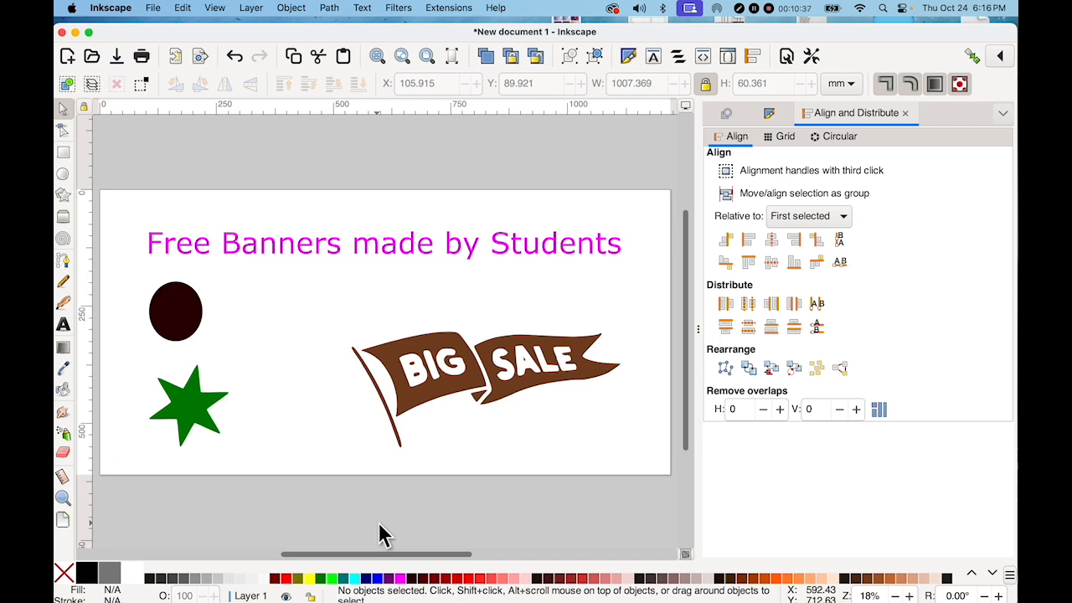
# Capture a screenshot of the whole banner page, including a narrow margin around it
pyautogui.press('shift+super+4')
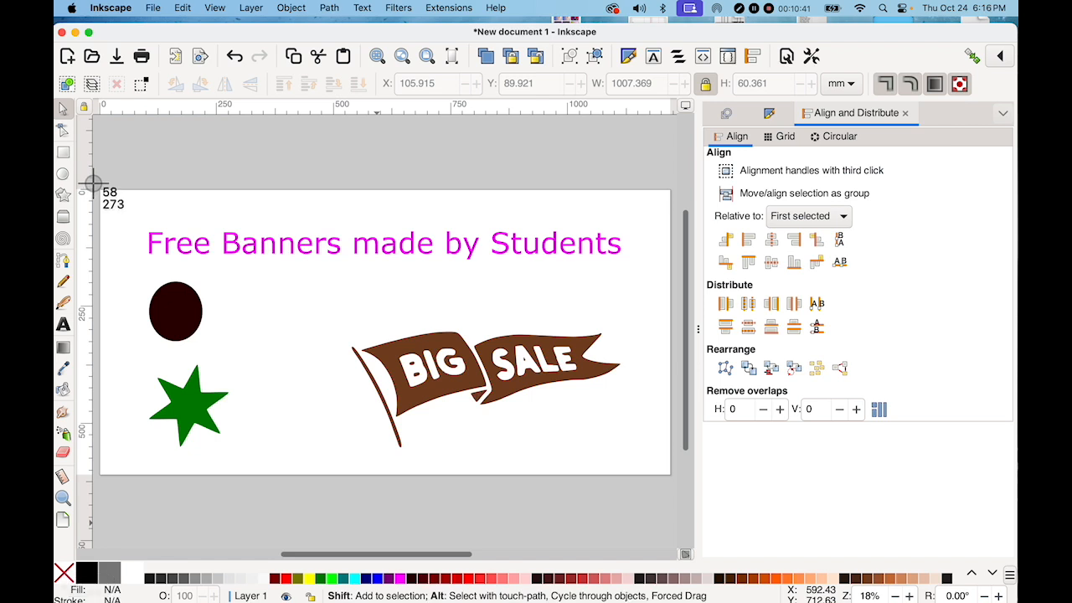
pyautogui.moveTo(92, 181); pyautogui.dragTo(678, 484)
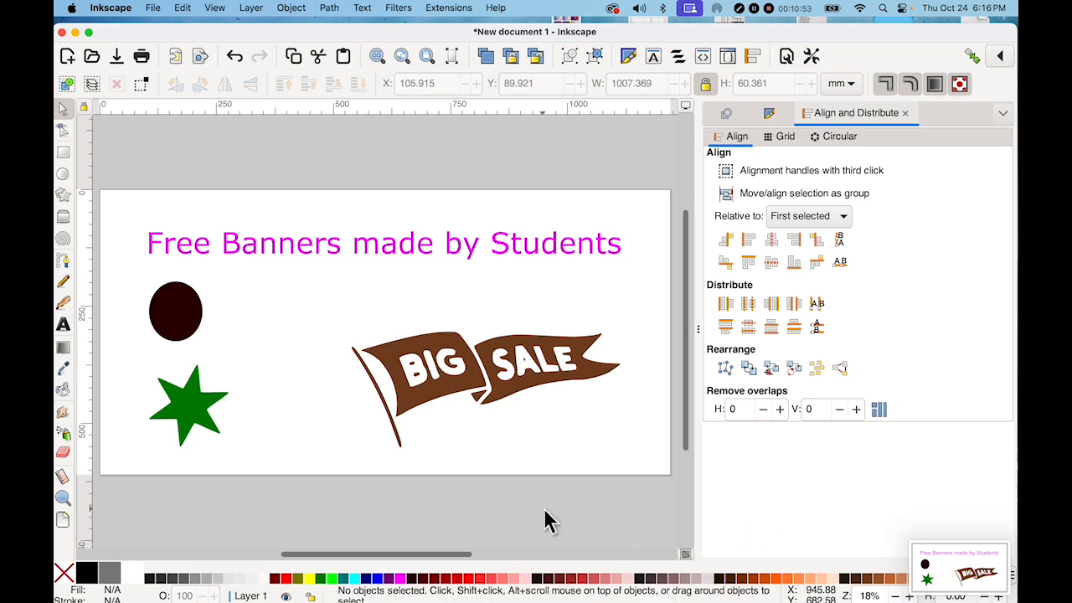
# Save the banner document in the Documents folder as BannerGPT.svg in Inkscape SVG format
pyautogui.click(153, 8)
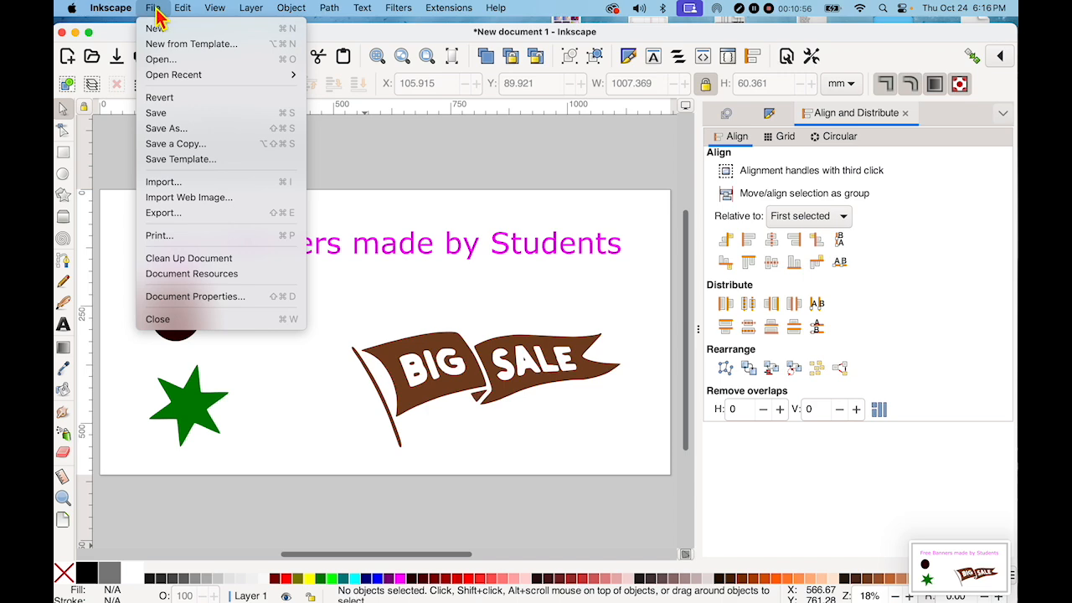
pyautogui.click(186, 121)
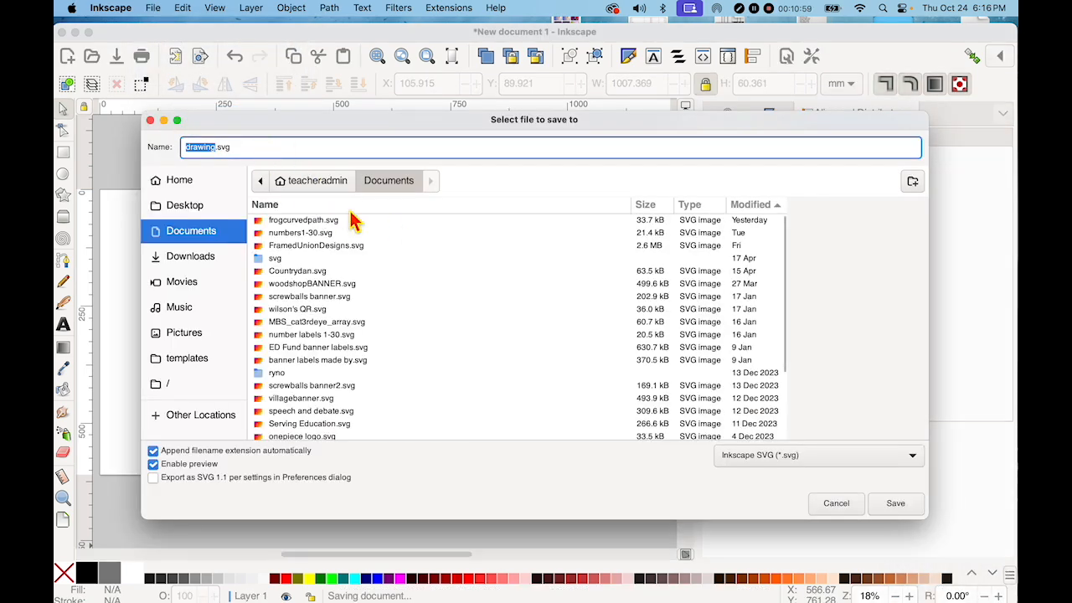
pyautogui.write('Banner')
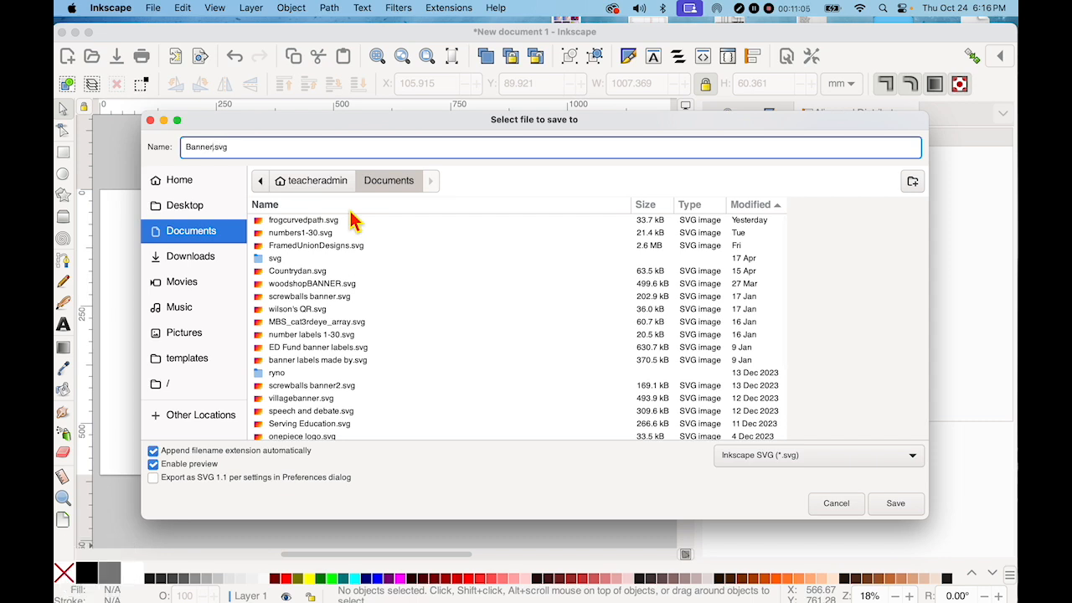
pyautogui.write('GPT')
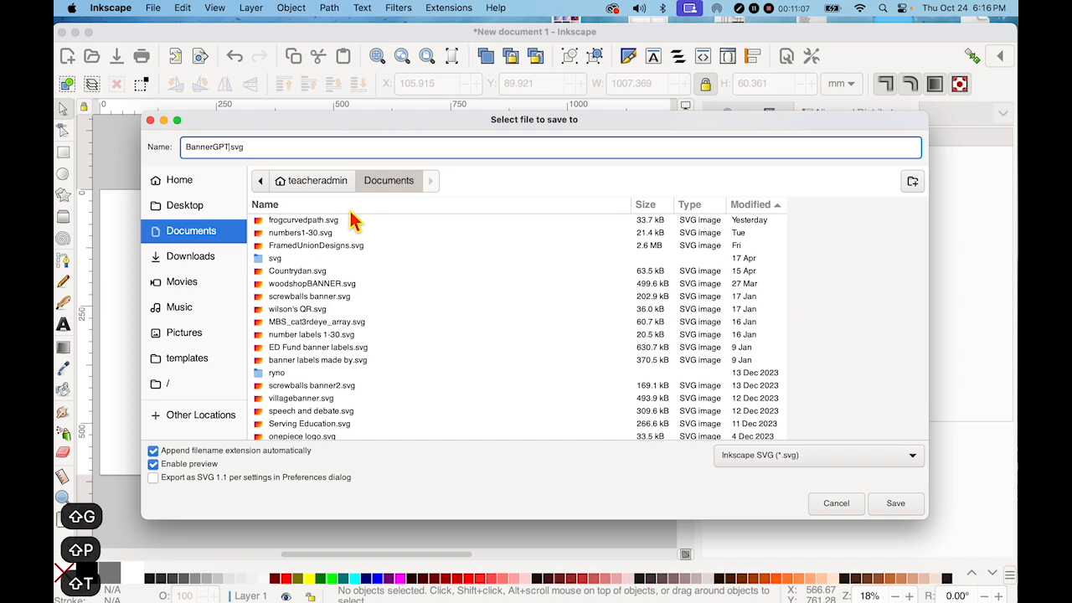
pyautogui.click(904, 506)
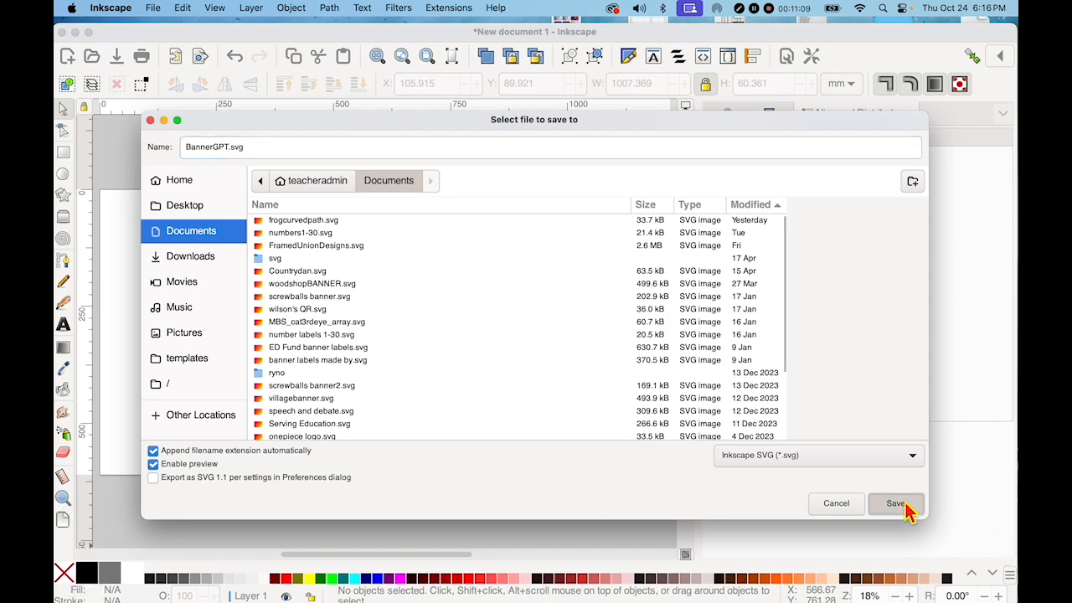